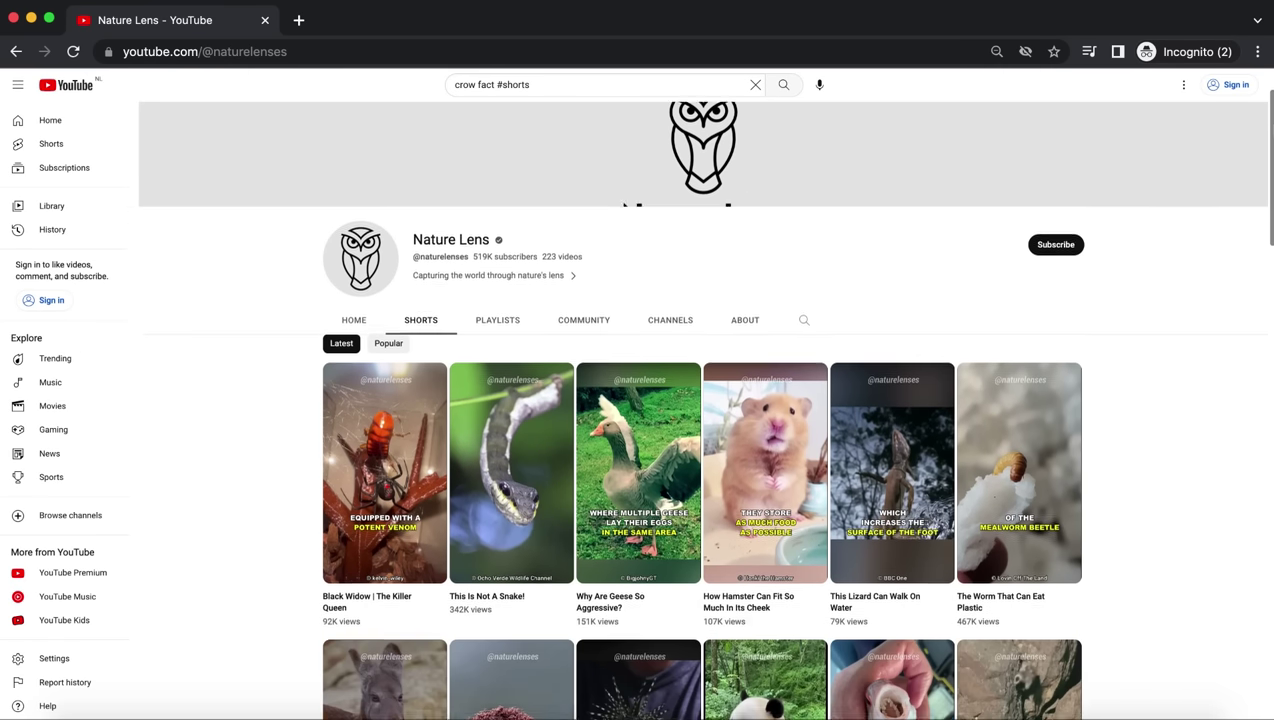
- Sort the Nature Lens channel's Shorts by Popular on YouTube
left_click_drag(1268, 122, 1270, 145)
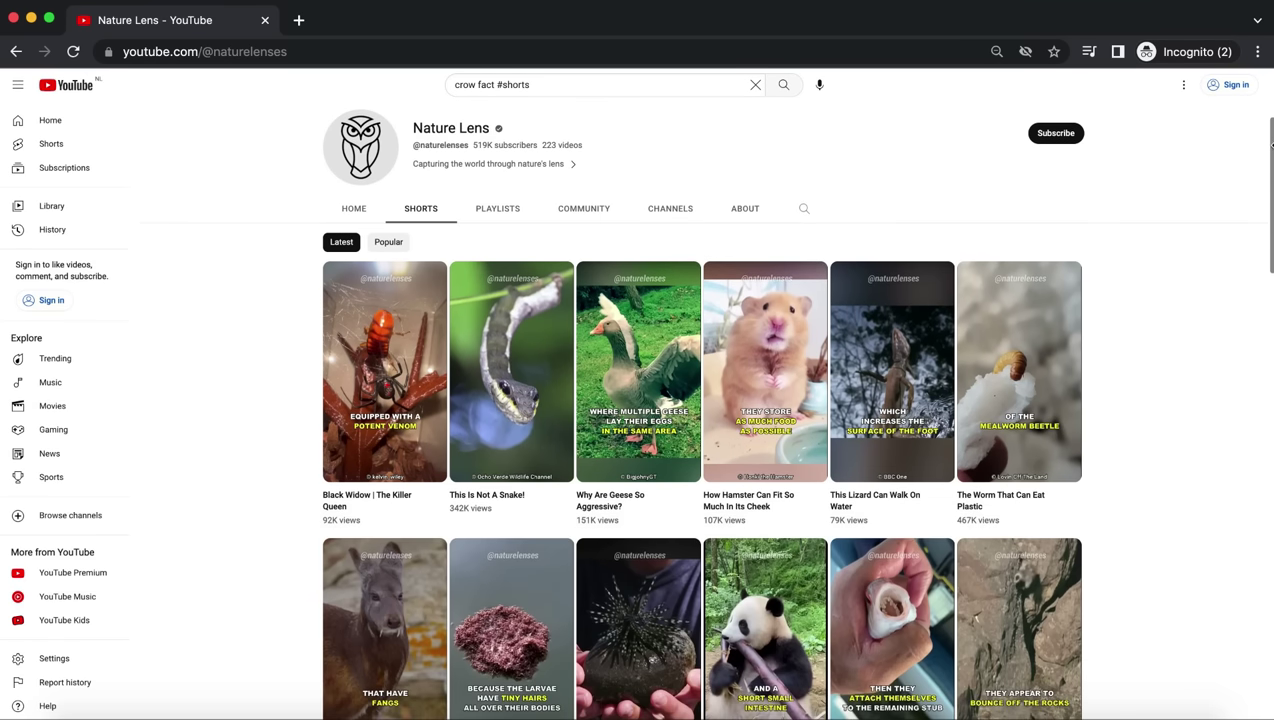
left_click(388, 243)
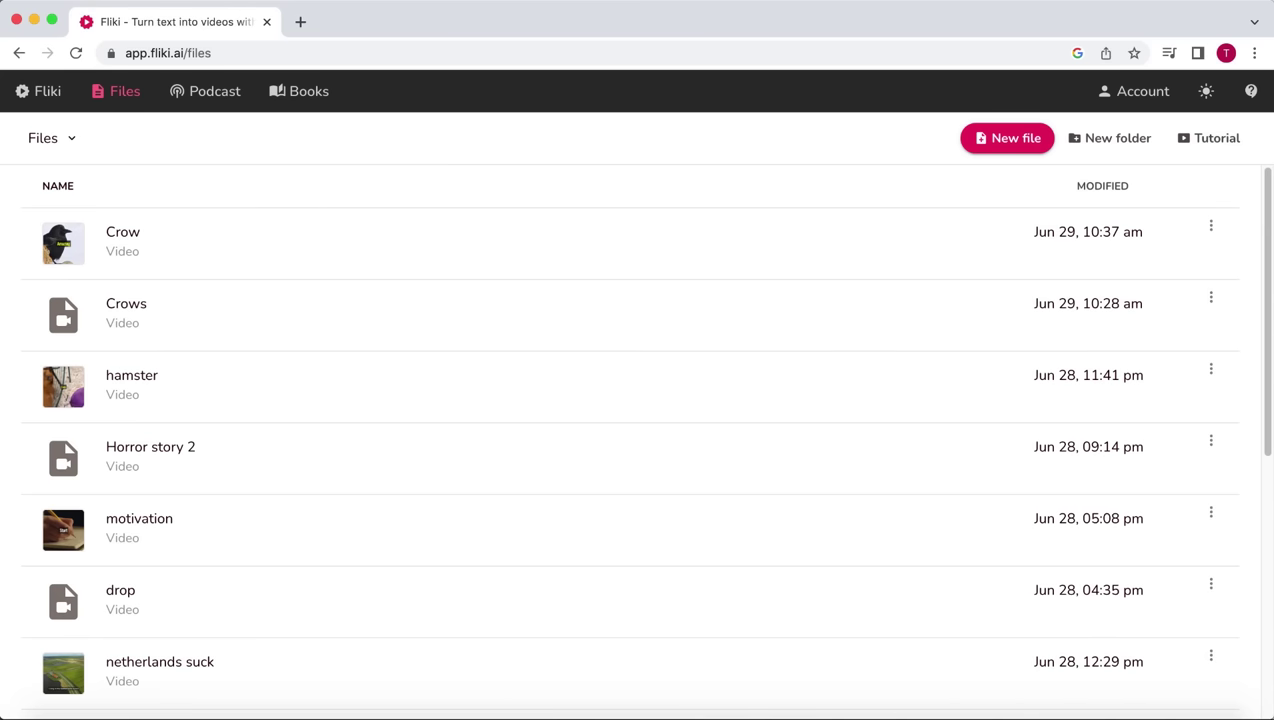
- Create a new Fliki video file named 'Crow facts'
left_click(1010, 141)
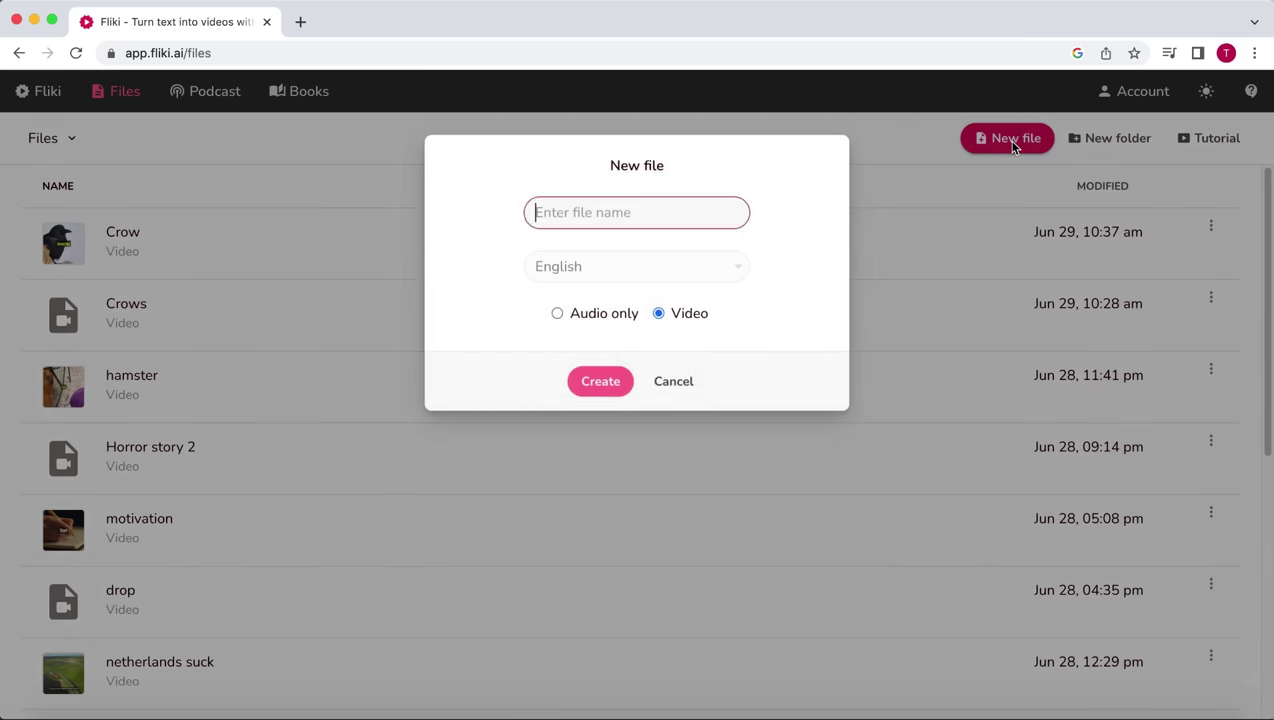
type("Crow facts")
left_click(598, 385)
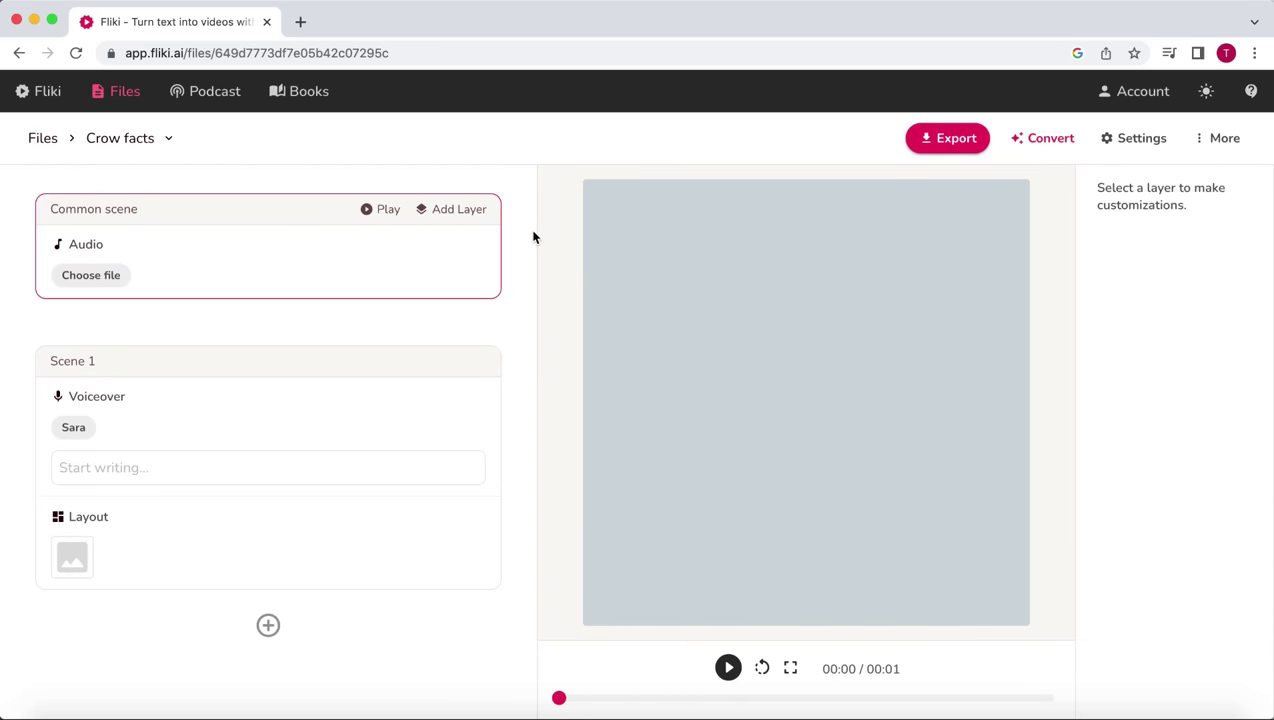
- Give Scene 1 the narration 'Crow facts' and a stock crow video
left_click(94, 427)
left_click(1010, 157)
left_click(151, 466)
type("Crow facts")
left_click(80, 556)
left_click(887, 353)
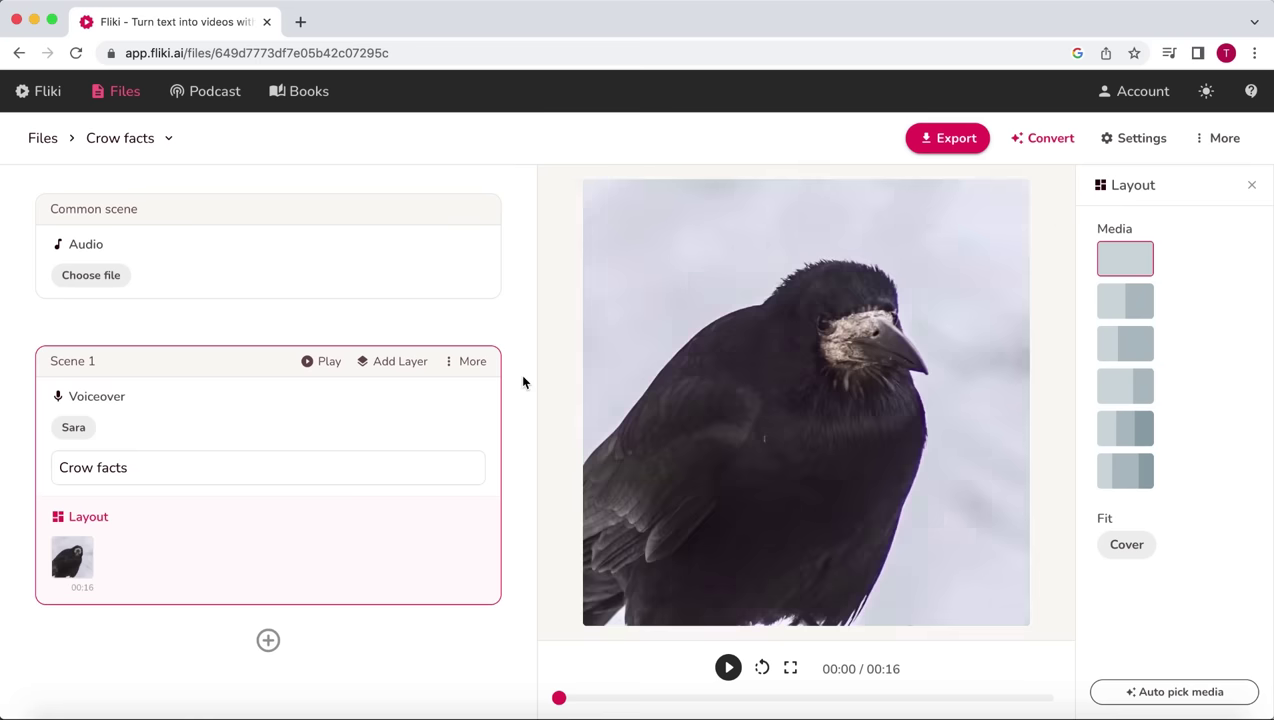
- Delete Scene 1 and bring up the Convert options
left_click(448, 365)
left_click(476, 462)
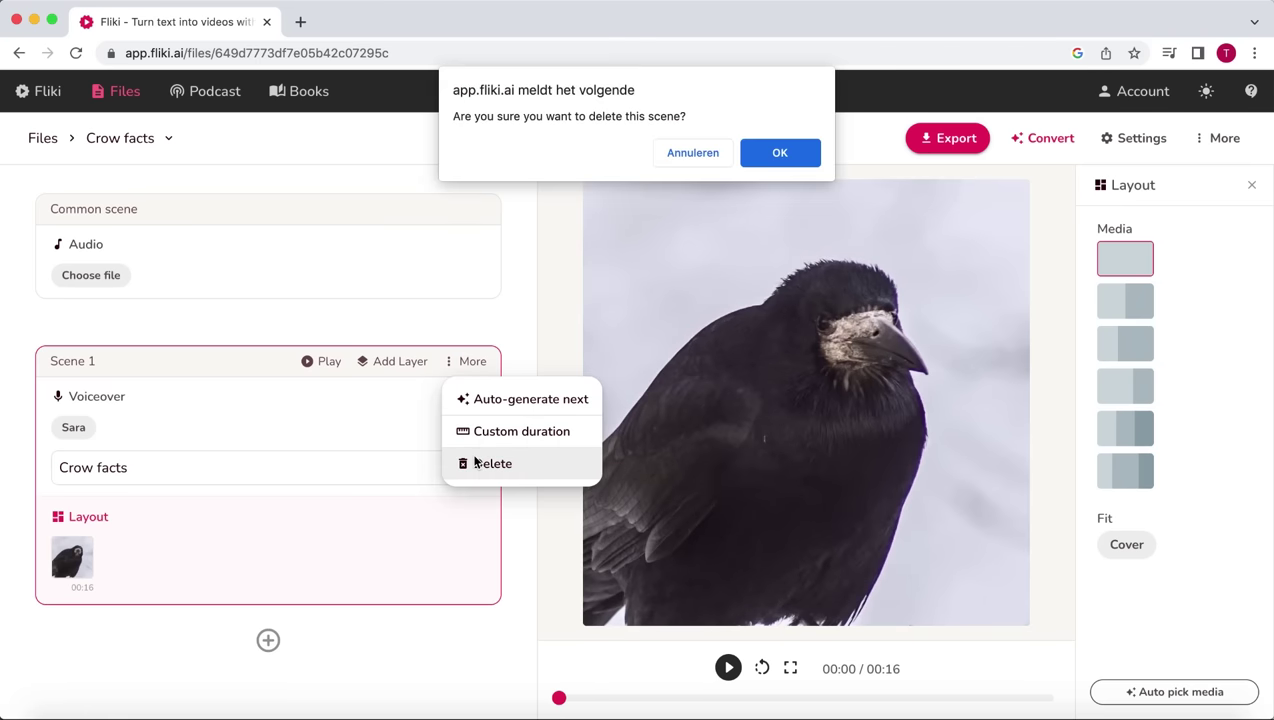
left_click(800, 153)
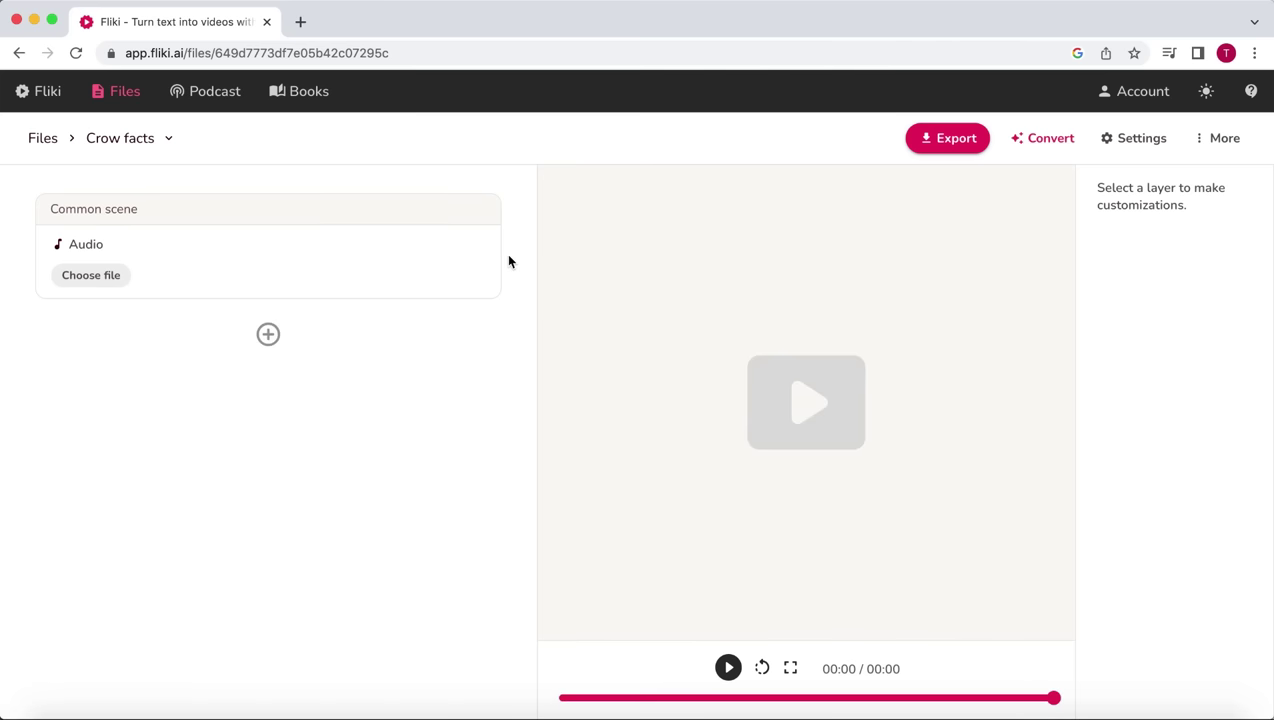
left_click(1052, 138)
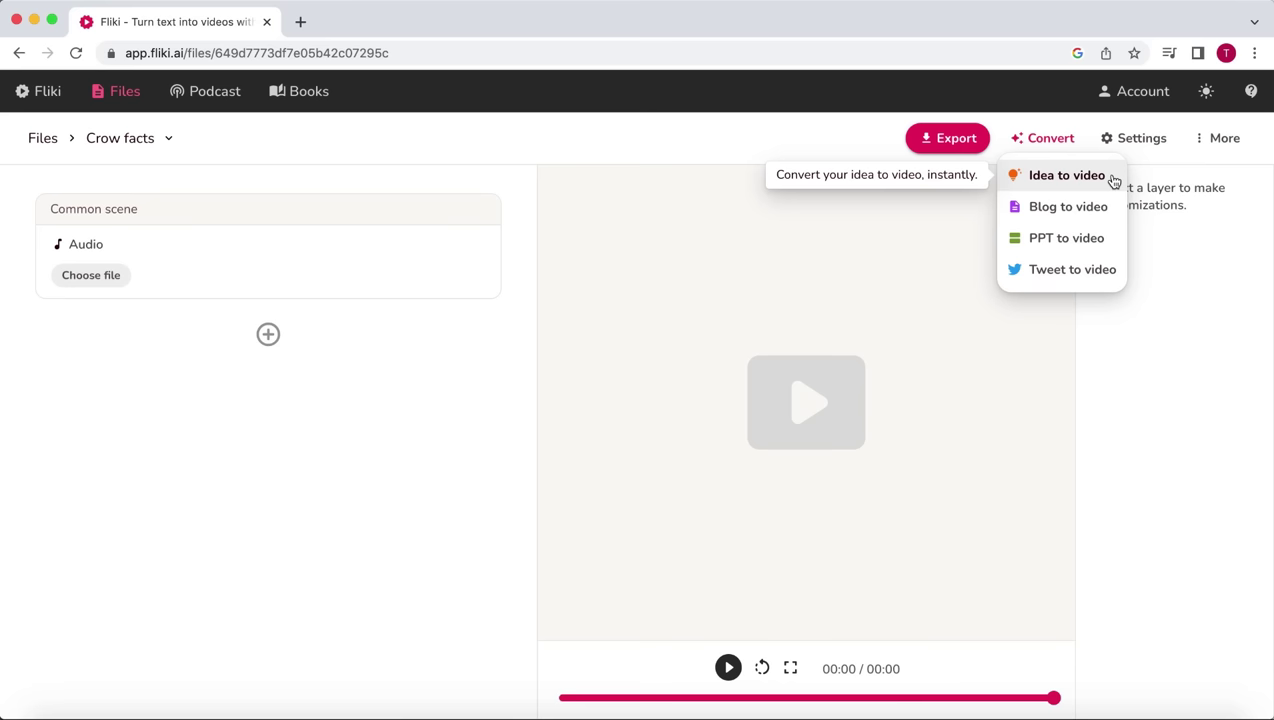
- Generate a Short, Explainer-style video from the idea 'amazing facts about crows'
left_click(1066, 176)
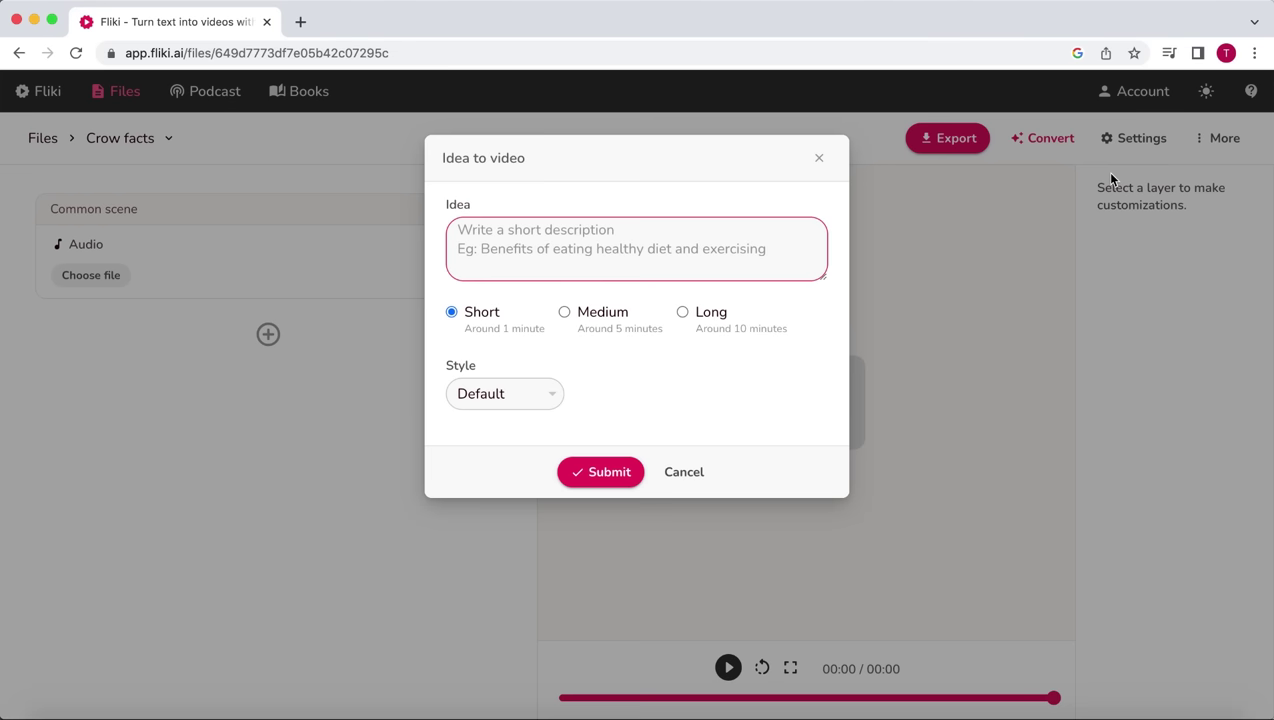
type("amazing facts about crows")
left_click(600, 370)
left_click(566, 318)
left_click(684, 315)
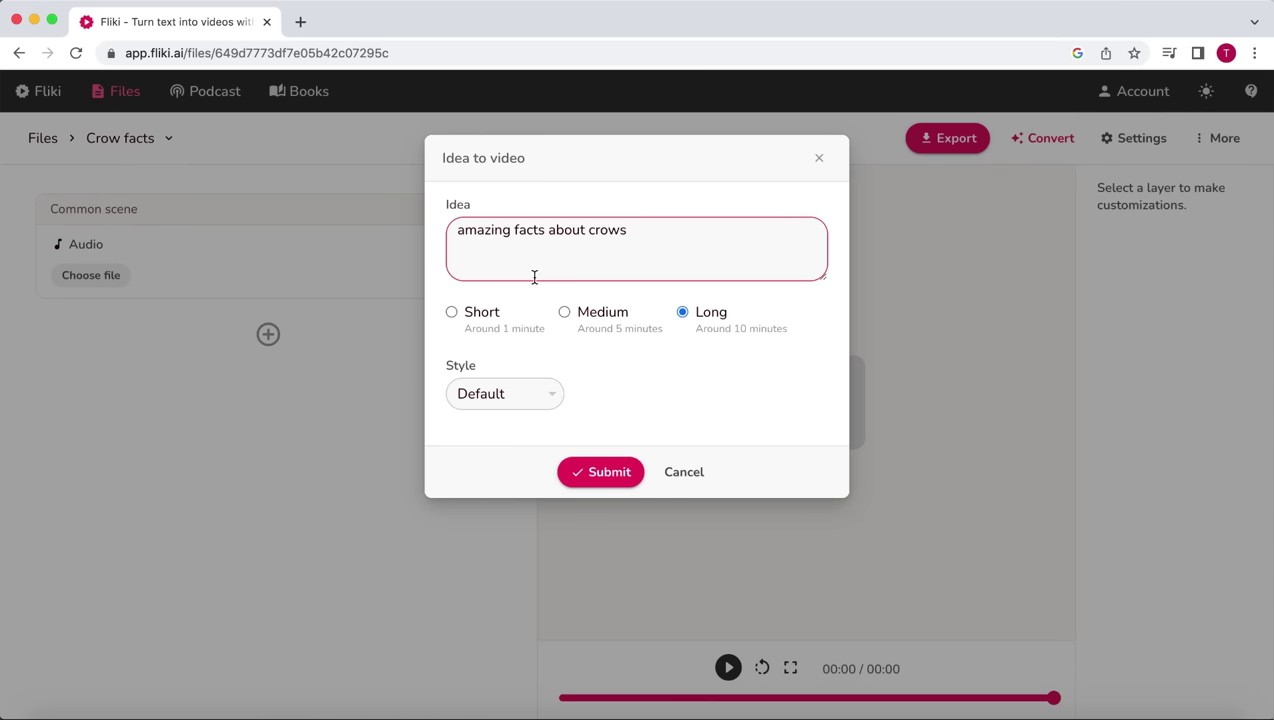
left_click(474, 318)
left_click(555, 404)
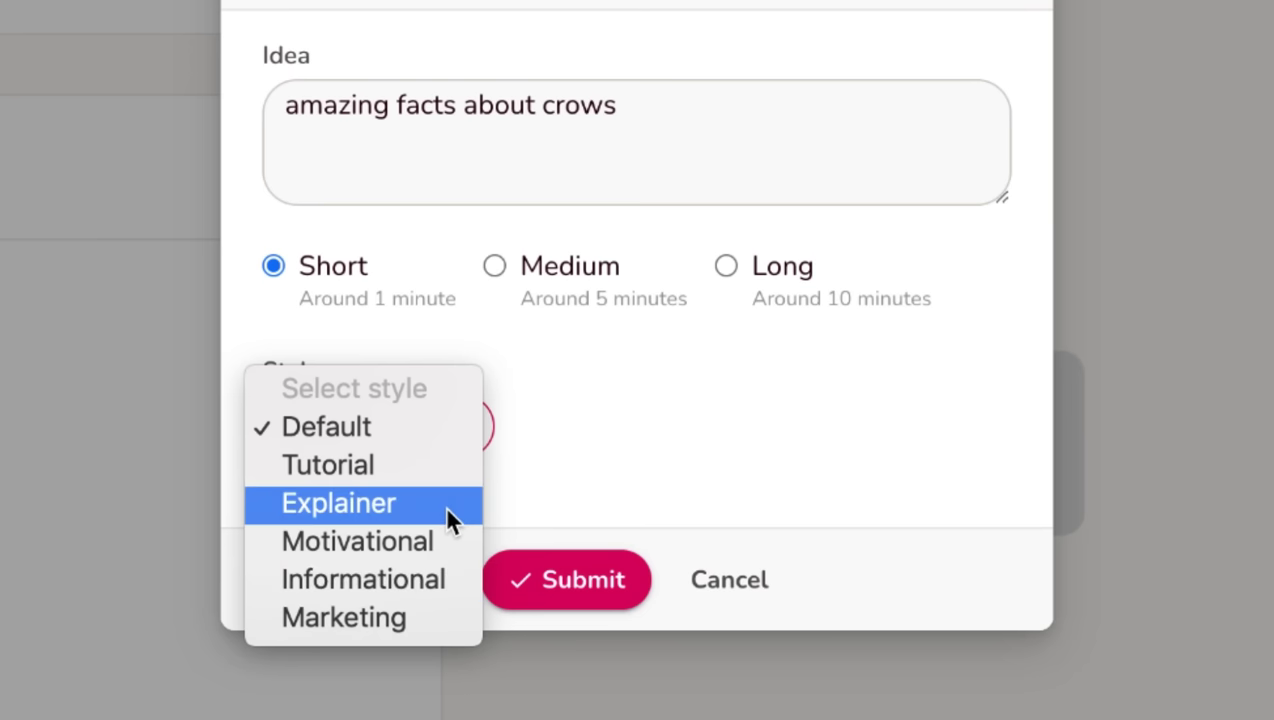
left_click(443, 505)
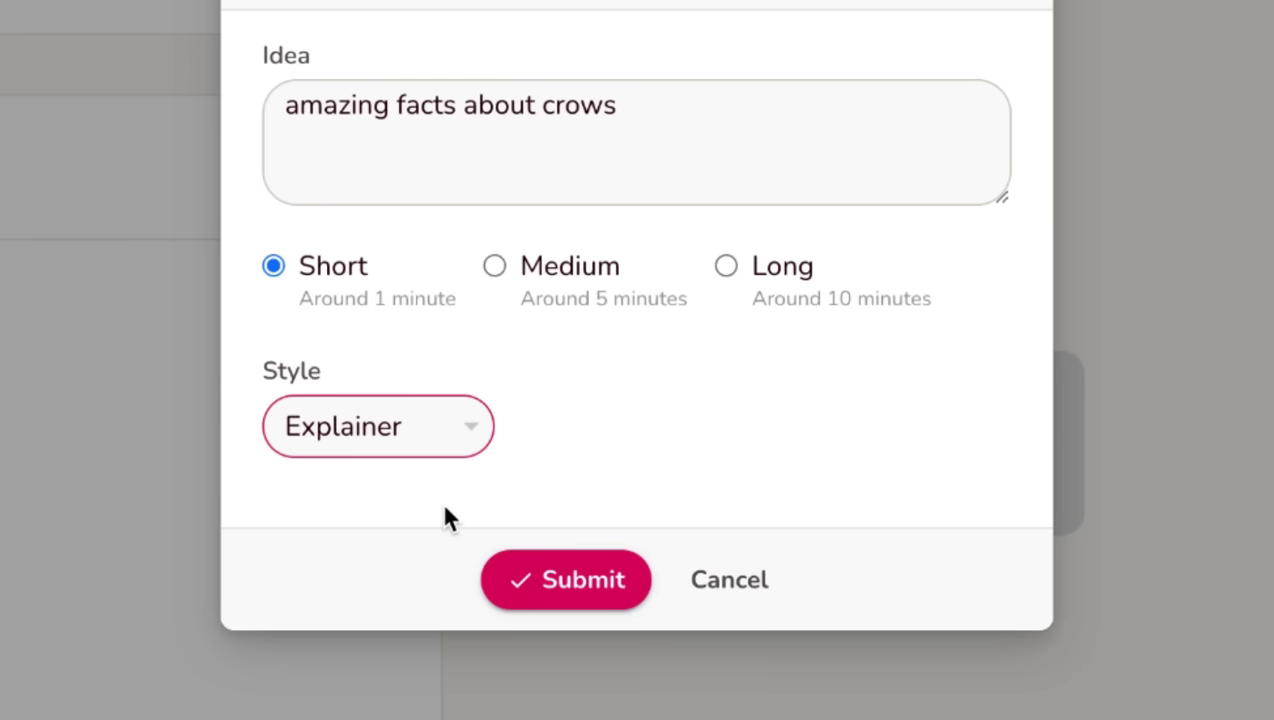
left_click(518, 592)
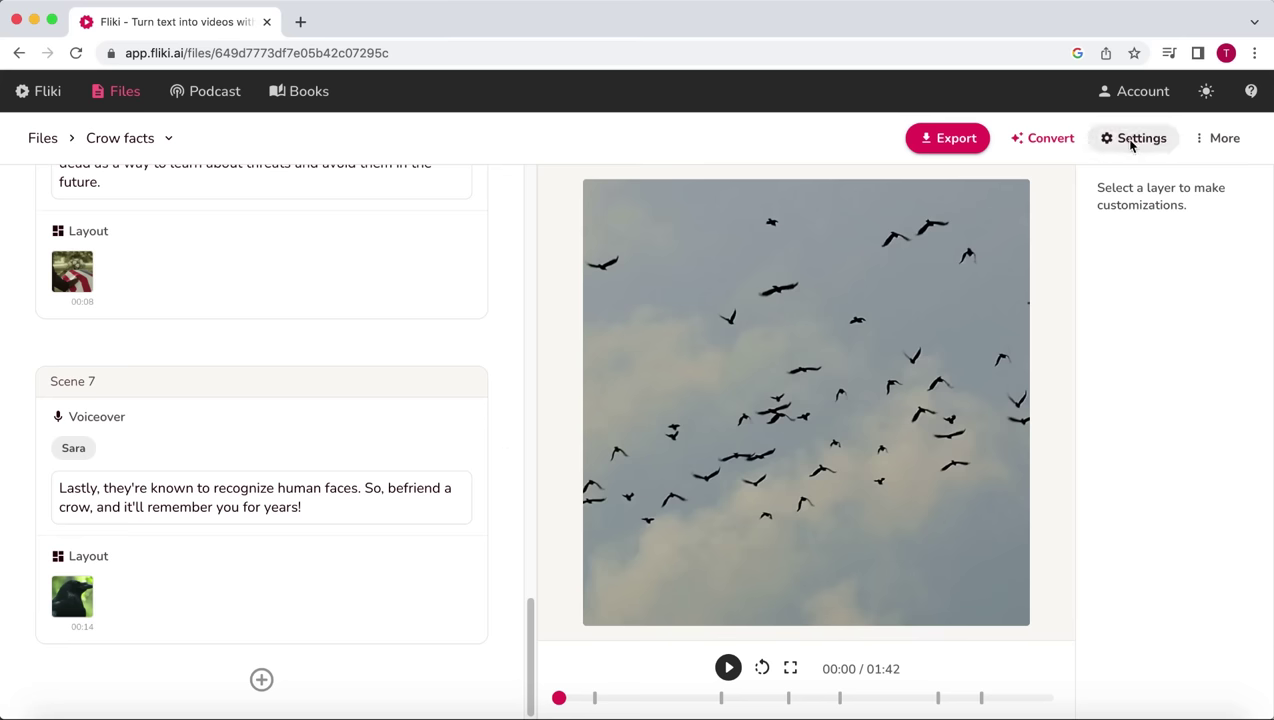
- Change the video's aspect ratio to Portrait 9:16 in Settings
left_click(1133, 139)
left_click(688, 386)
left_click(674, 401)
left_click(641, 540)
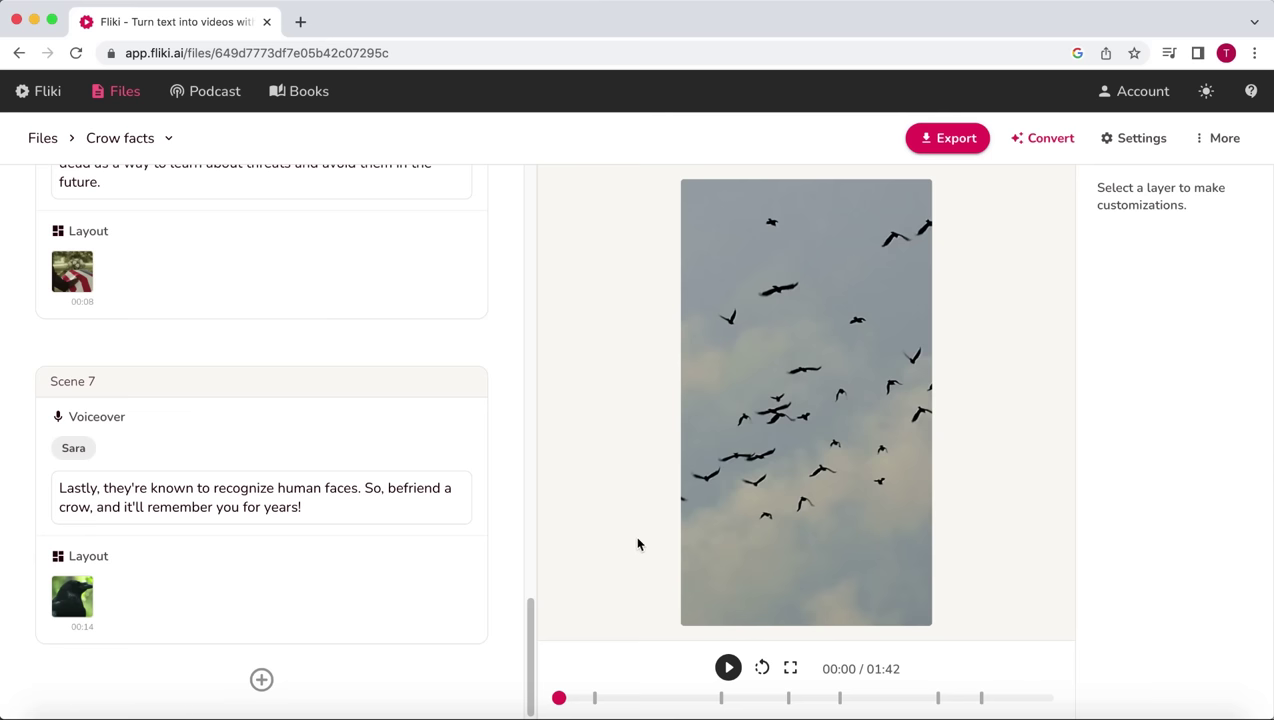
- Set Scene 7's subtitles to middle position, Oswald font, Large size, word-by-word display
mouse_move(212, 505)
left_click(79, 488)
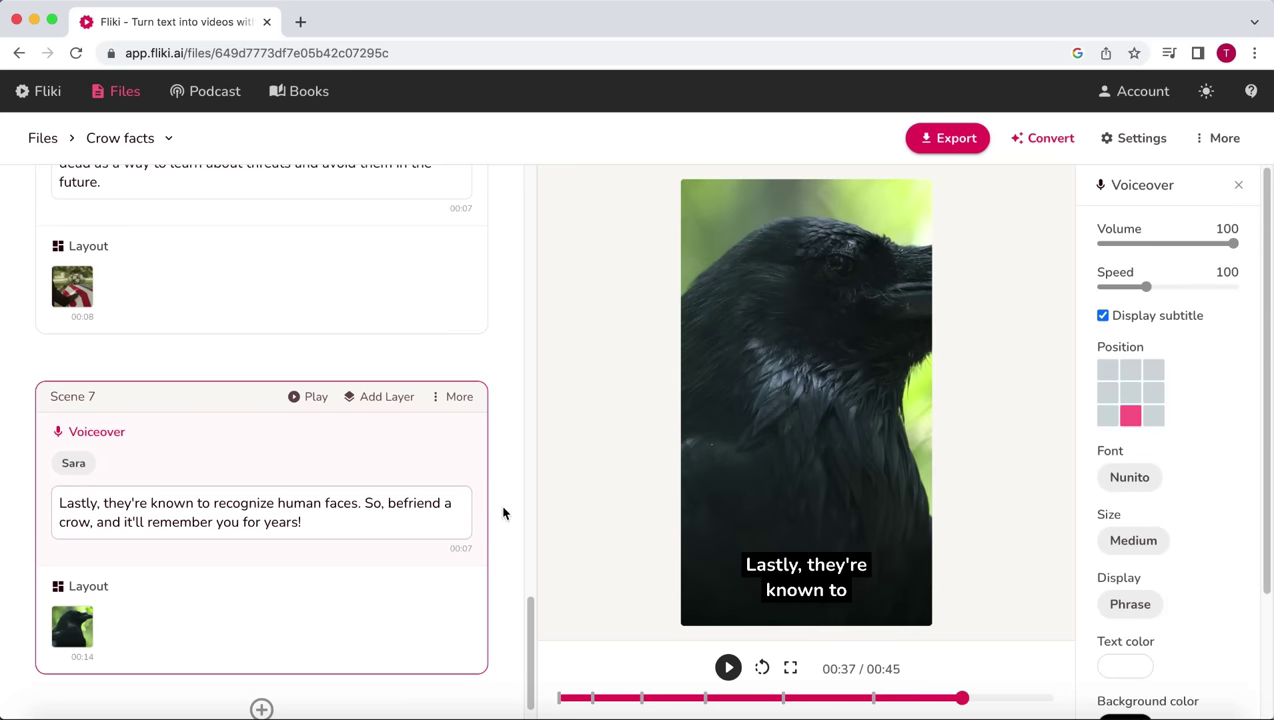
left_click(1131, 394)
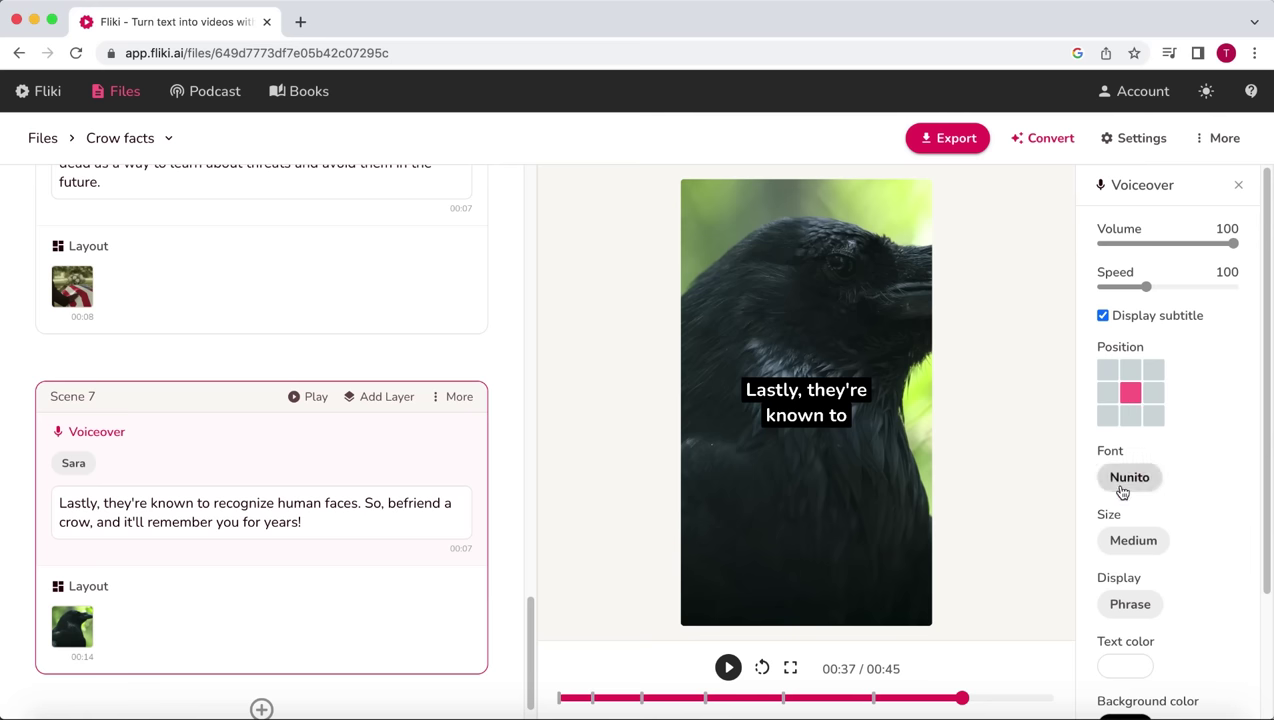
left_click(1129, 477)
scroll(1158, 518, "down", 2)
left_click_drag(1158, 518, 1156, 543)
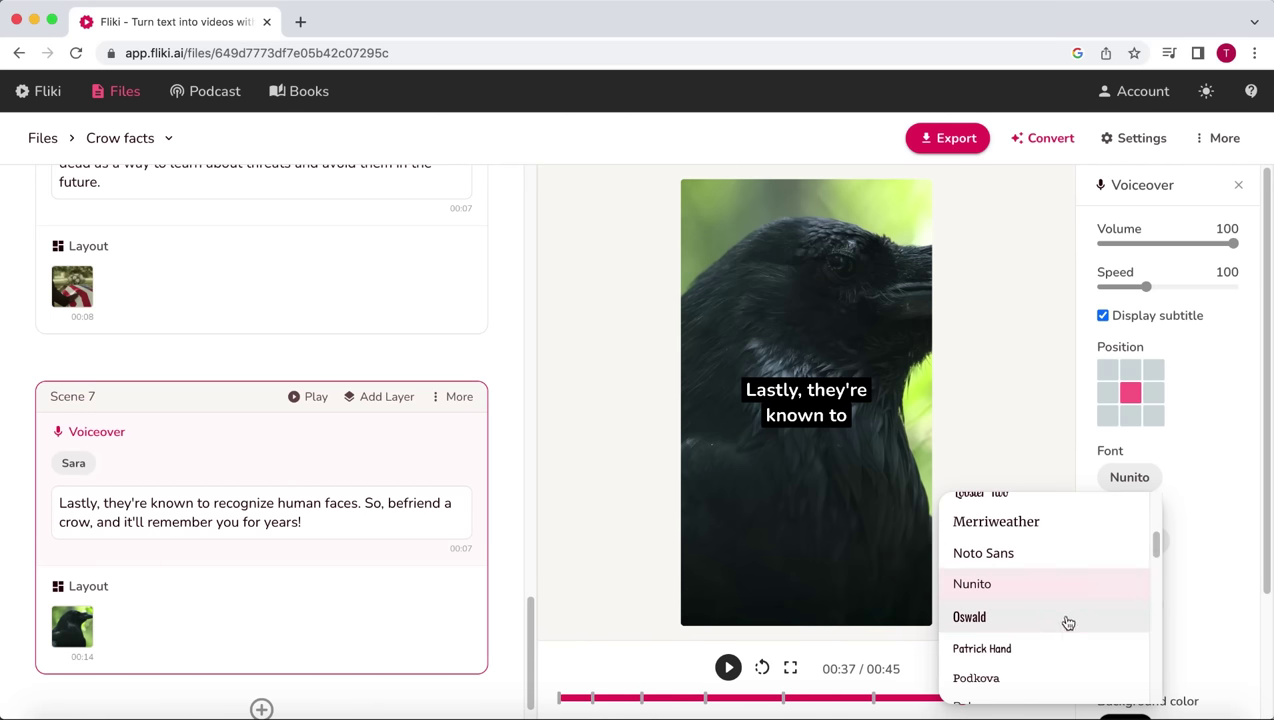
left_click(1066, 621)
left_click(1136, 543)
left_click(1138, 636)
left_click(1132, 604)
left_click(1136, 476)
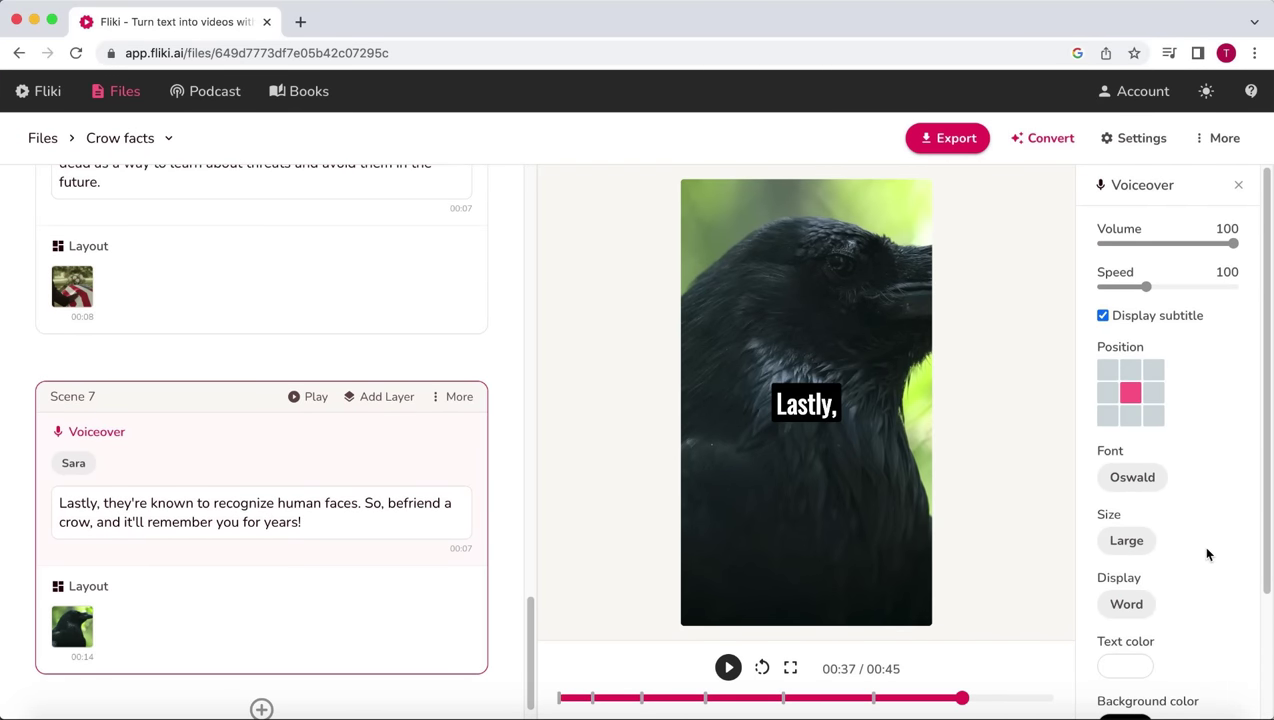
- Make the subtitle text bright yellow on a semi-transparent black background
scroll(1207, 554, "down", 2)
left_click(1127, 578)
left_click(1214, 339)
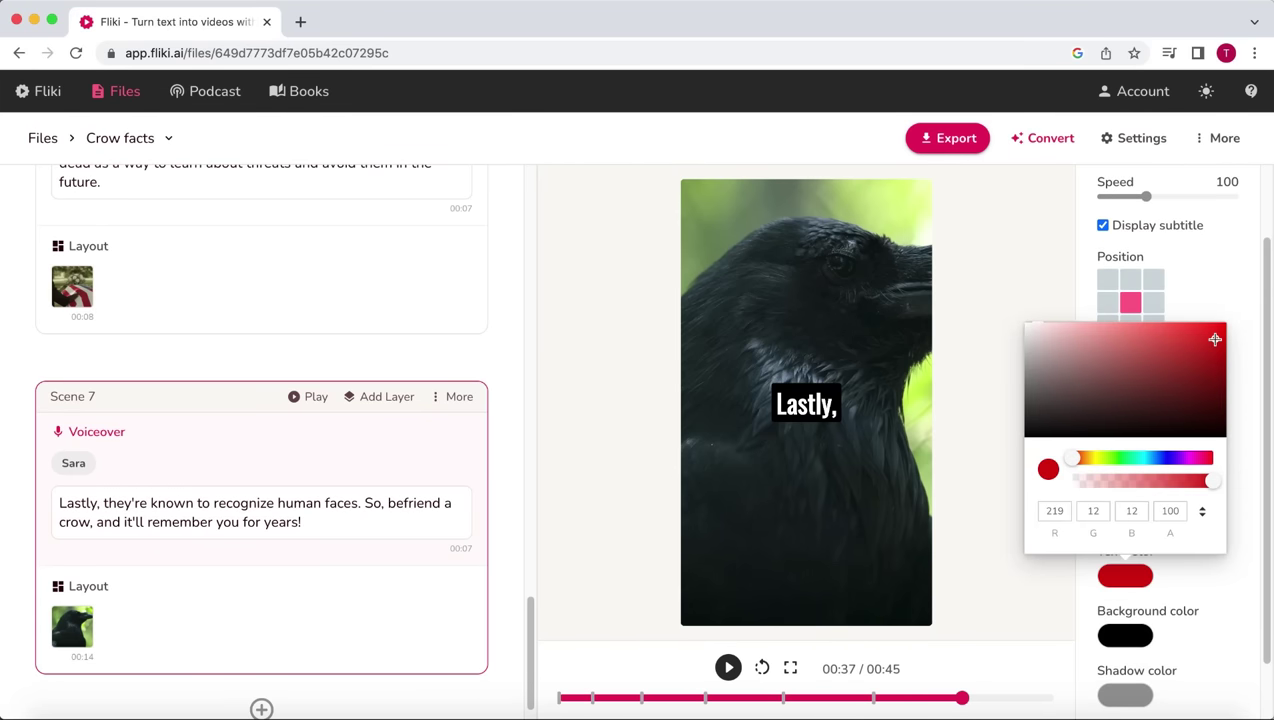
left_click(1096, 462)
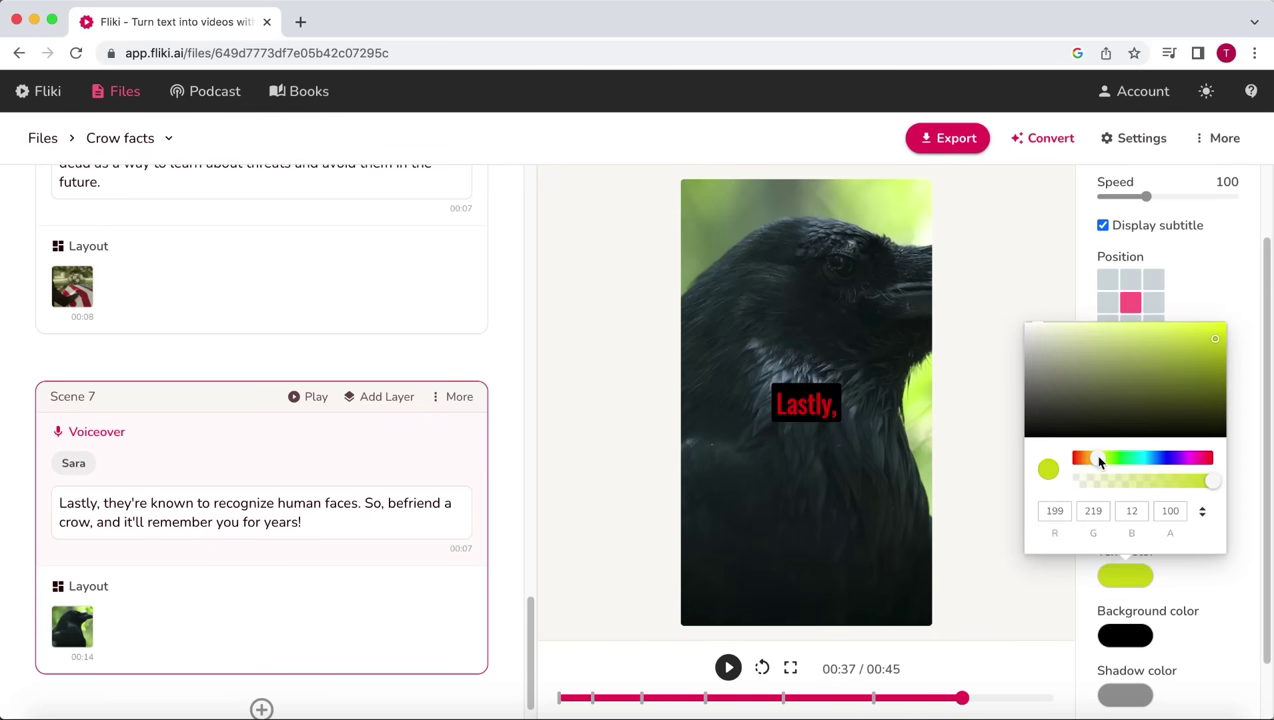
left_click_drag(1210, 362, 1234, 322)
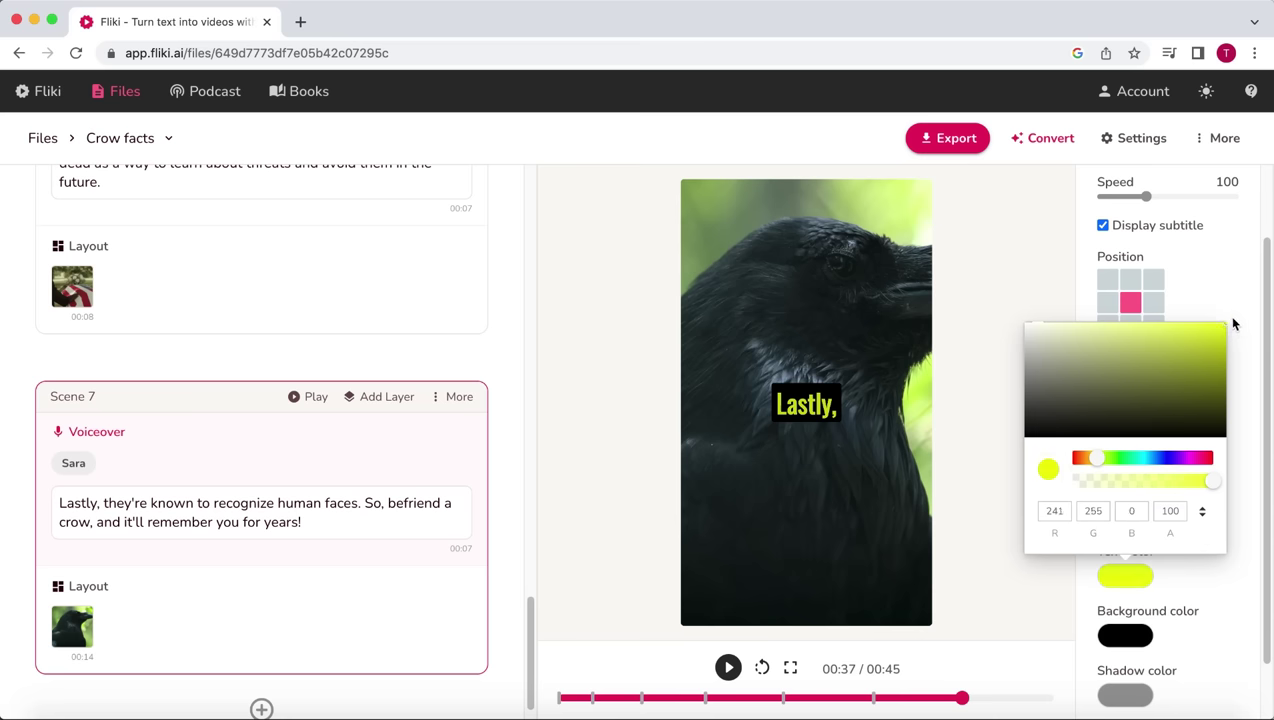
left_click(1236, 410)
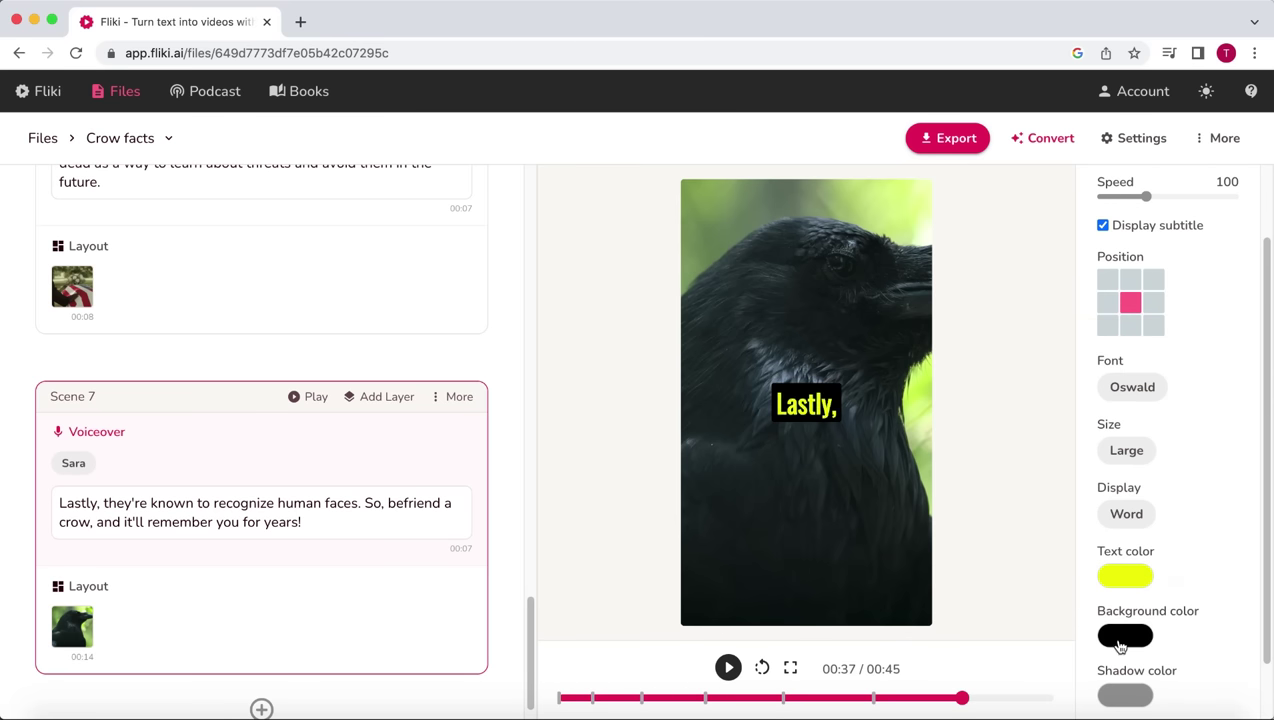
left_click(1120, 636)
left_click_drag(1211, 545, 1176, 556)
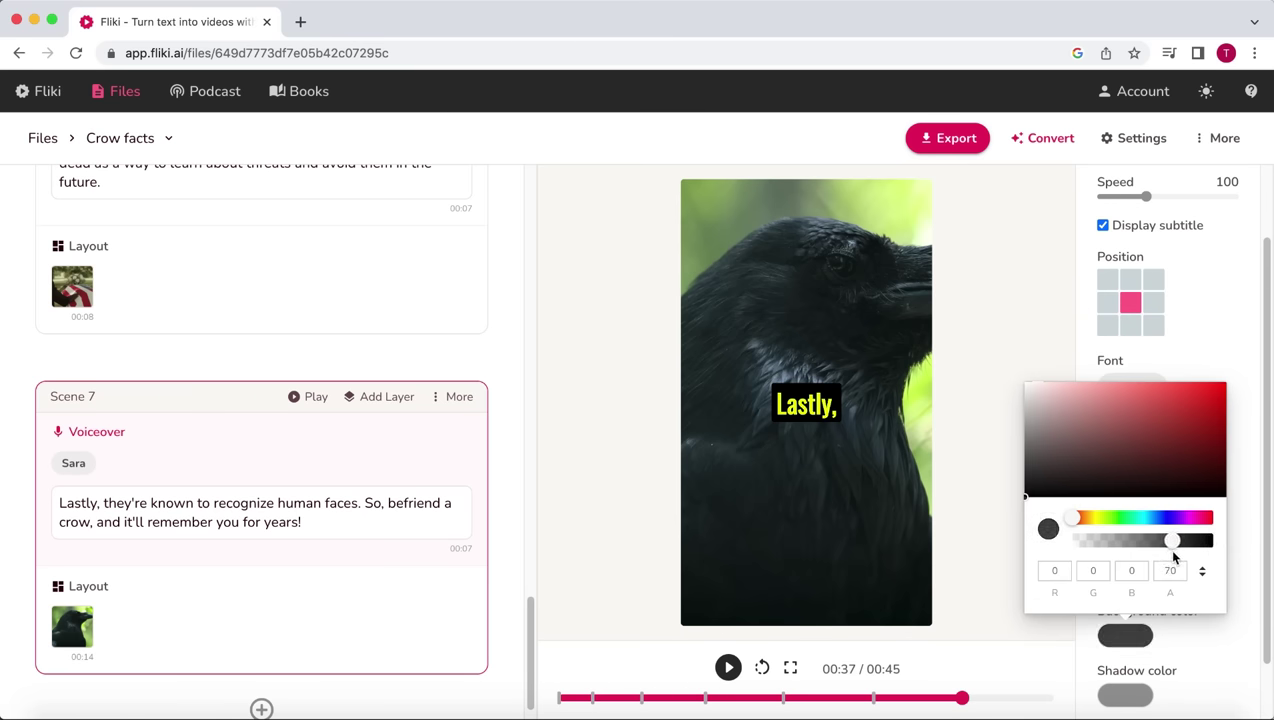
left_click(1239, 480)
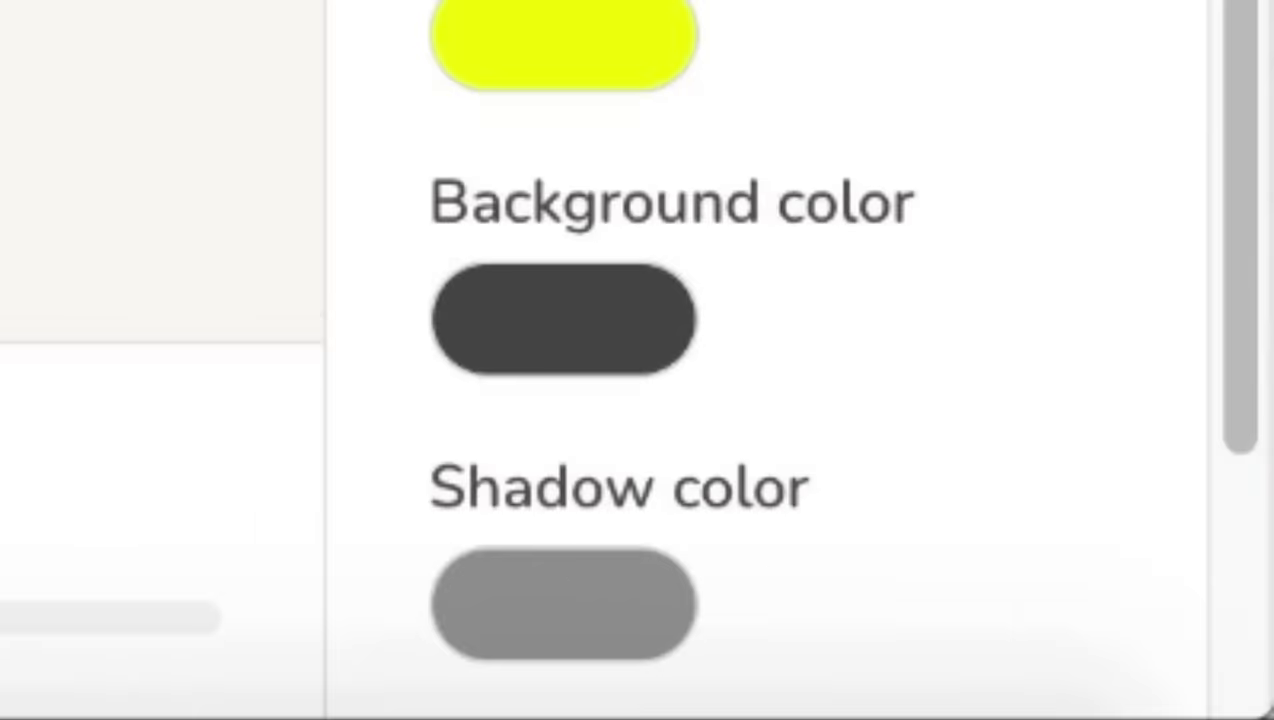
- Apply the subtitle style to all similar layers and play the preview from the start
scroll(1195, 590, "down", 2)
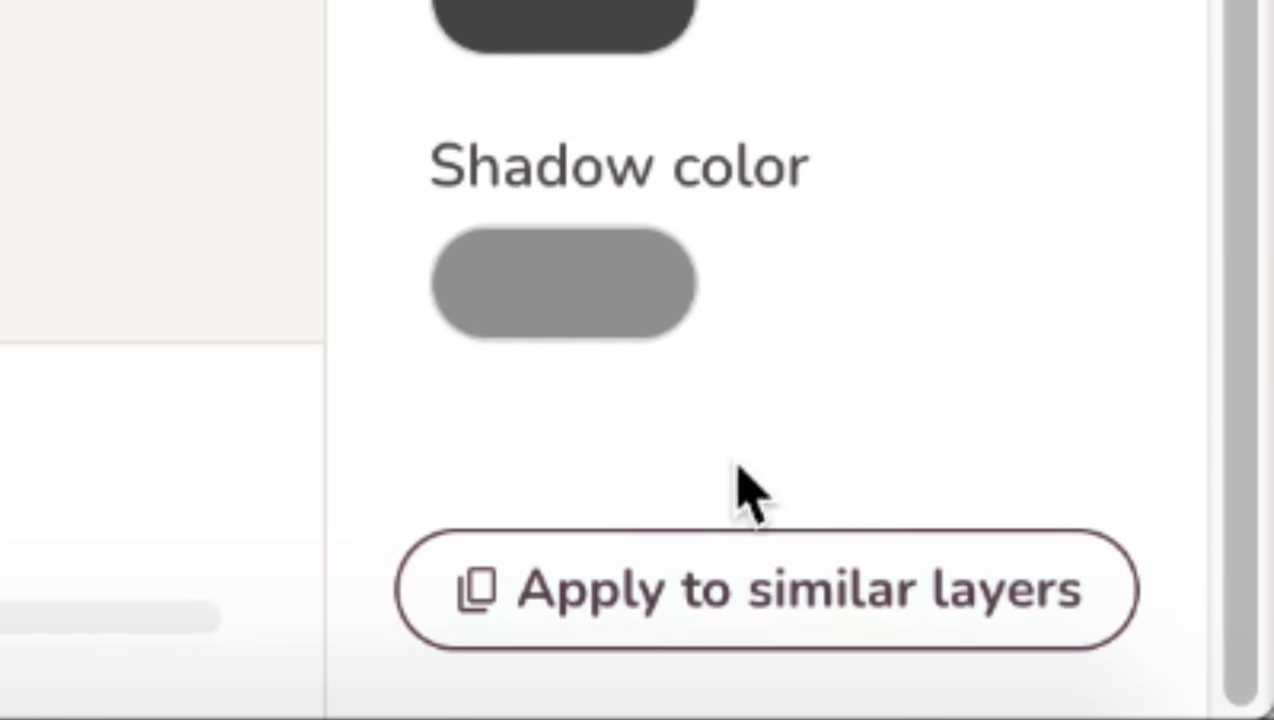
left_click(805, 600)
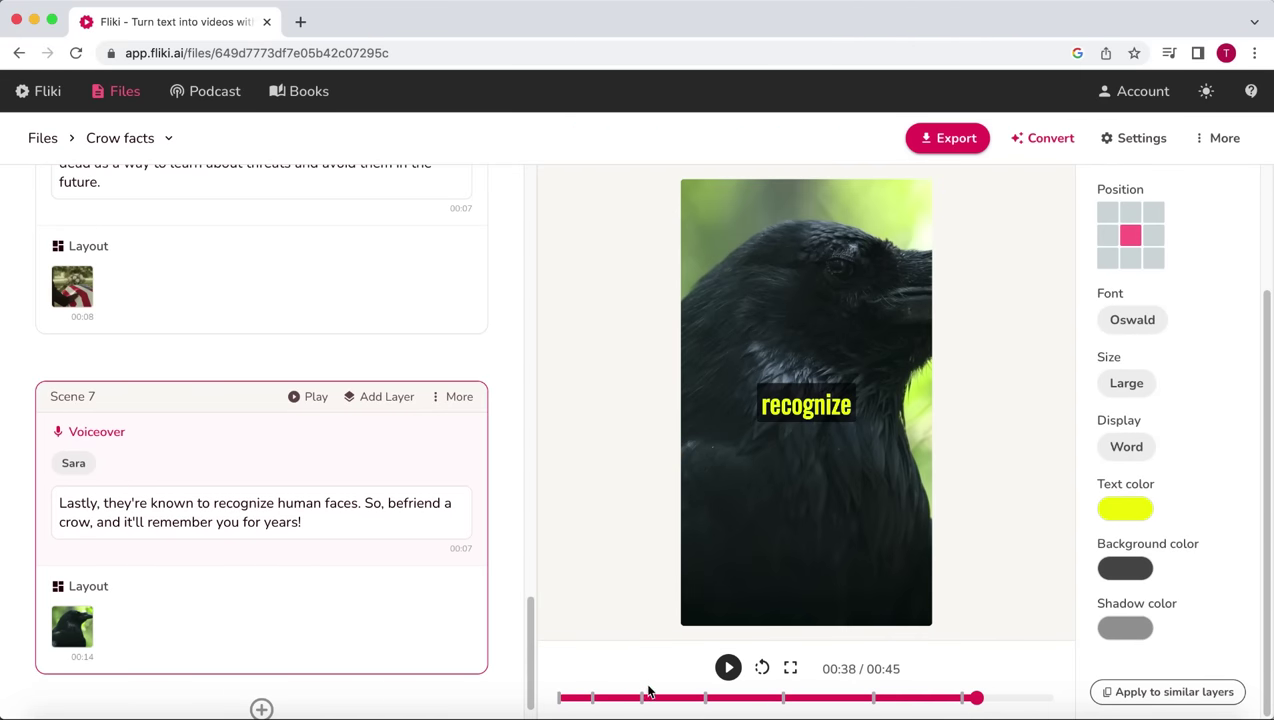
left_click(550, 703)
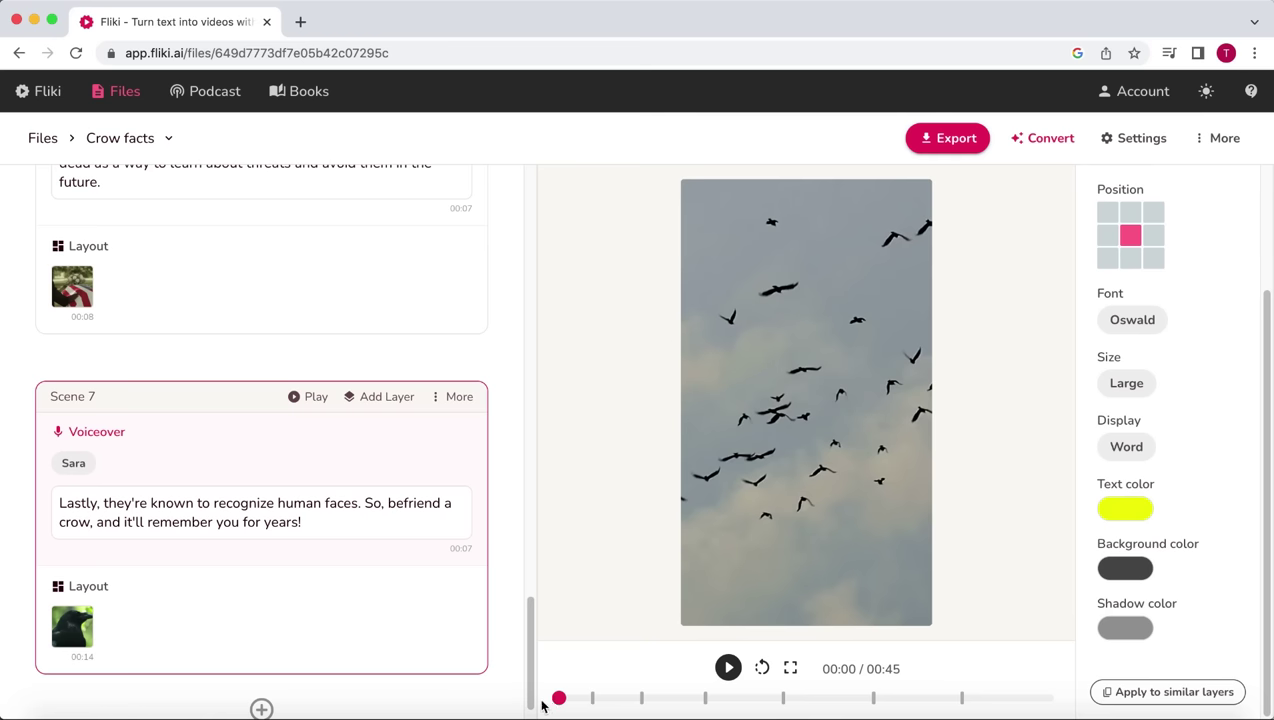
left_click(728, 668)
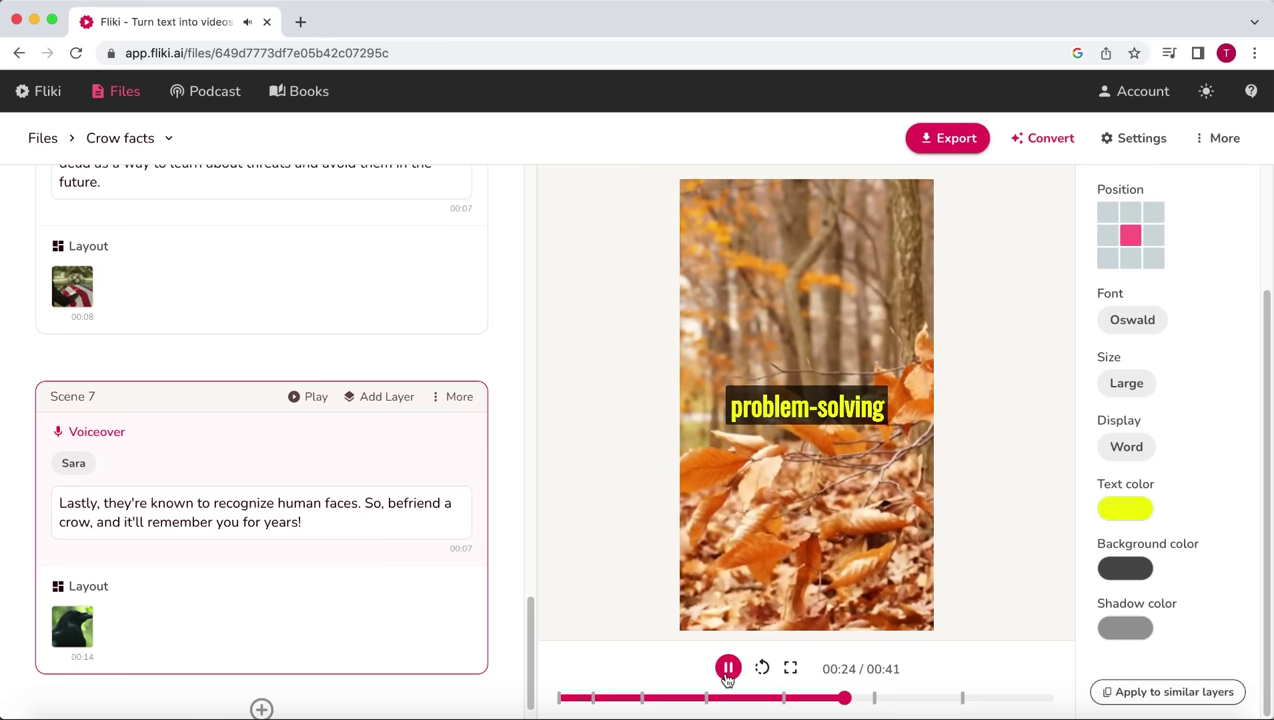
- Pause the preview at 0:25 on the autumn-leaves clip
left_click(728, 670)
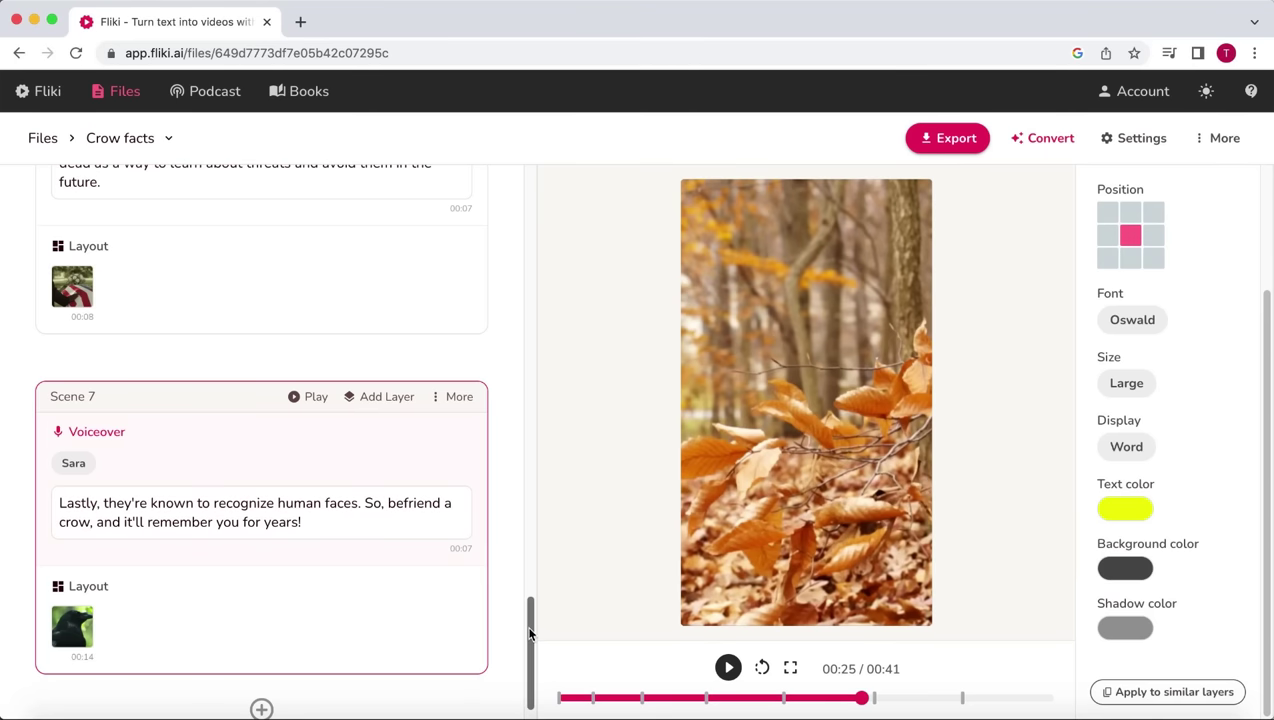
- Move 'one of nature's most intelligent creatures.' from Scene 2 into a new Scene 3
mouse_move(530, 632)
left_mouse_down()
mouse_move(530, 650)
mouse_move(529, 222)
mouse_move(514, 210)
left_mouse_up()
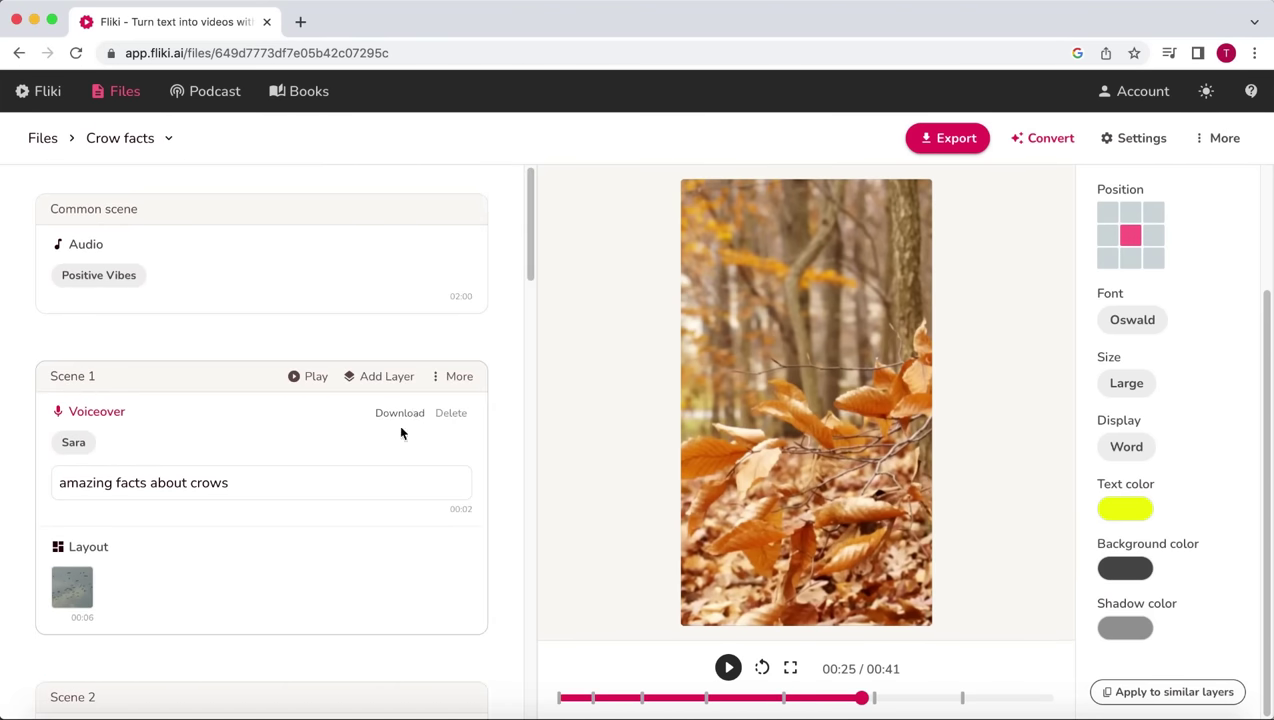
scroll(338, 488, "down", 5)
left_click(157, 482)
scroll(159, 483, "down", 2)
scroll(200, 440, "down", 2)
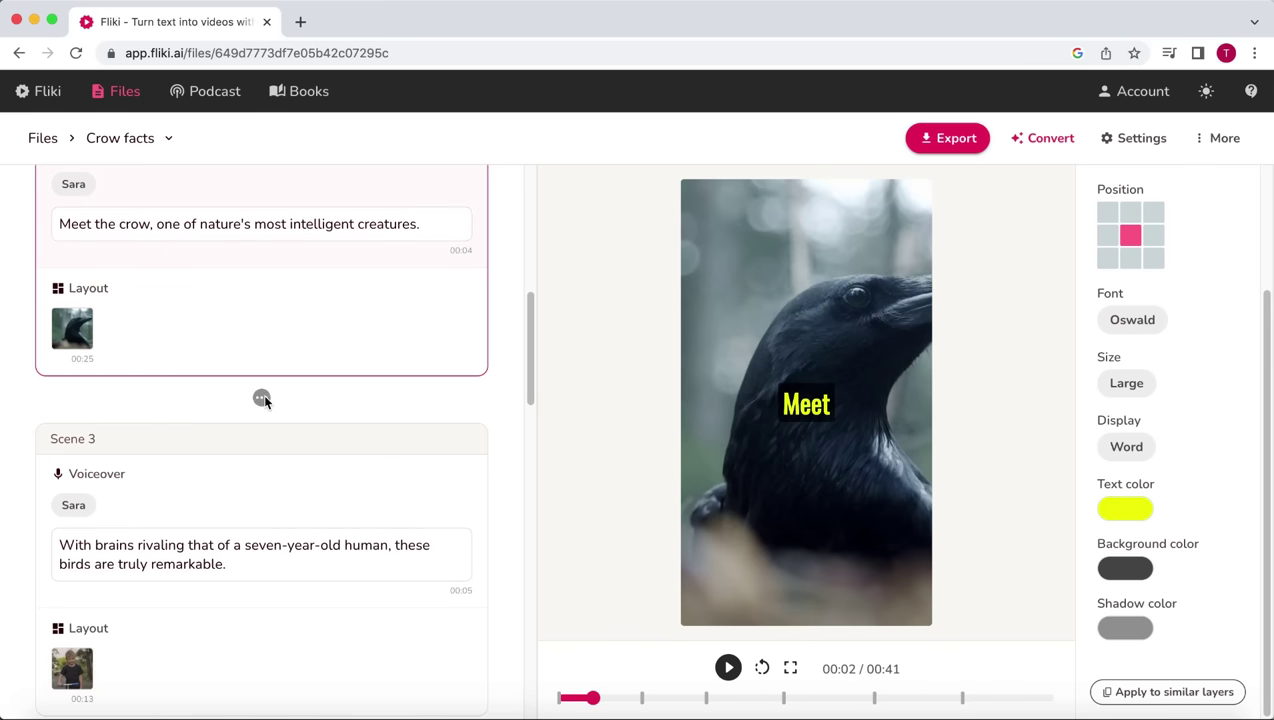
left_click(262, 398)
left_click_drag(431, 223, 156, 226)
key("ctrl+x")
left_click(179, 533)
key("ctrl+v")
- Set Scene 3's background to the close-up raven clip from a 'crow' stock search
left_click(70, 639)
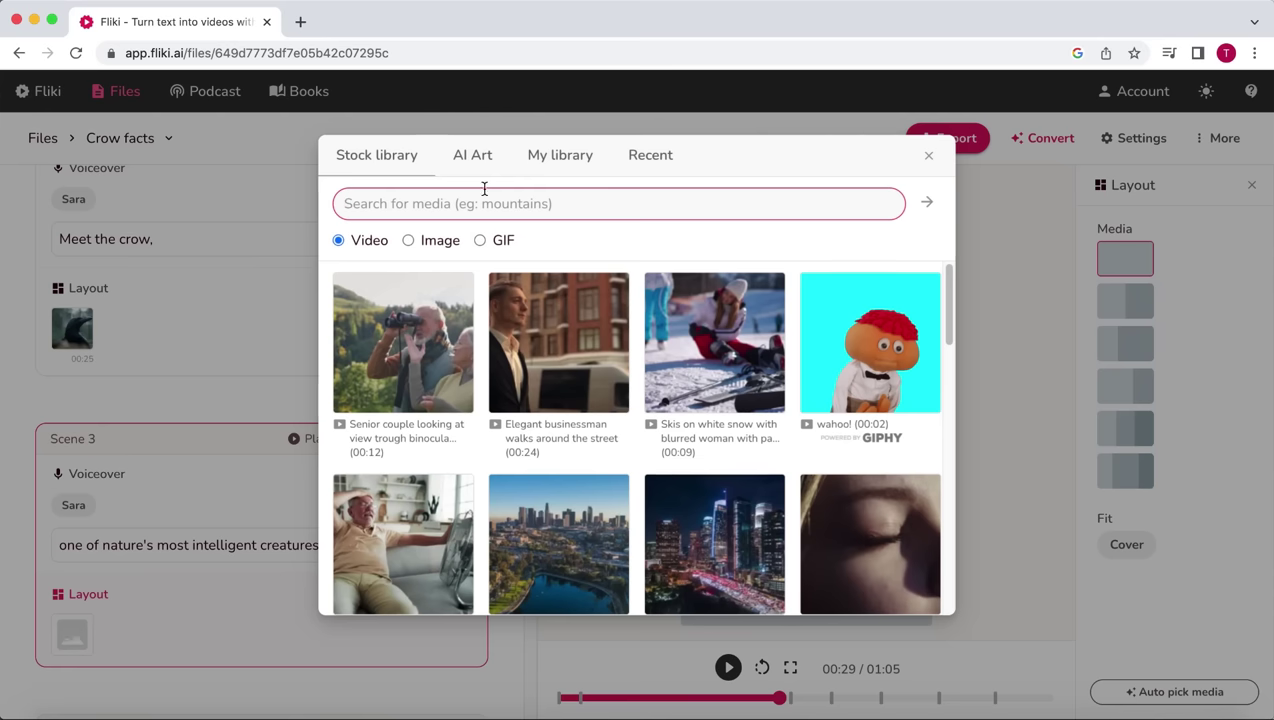
type("crow")
key("Return")
scroll(888, 316, "down", 1)
scroll(910, 340, "down", 1)
scroll(936, 371, "down", 2)
scroll(936, 390, "down", 1)
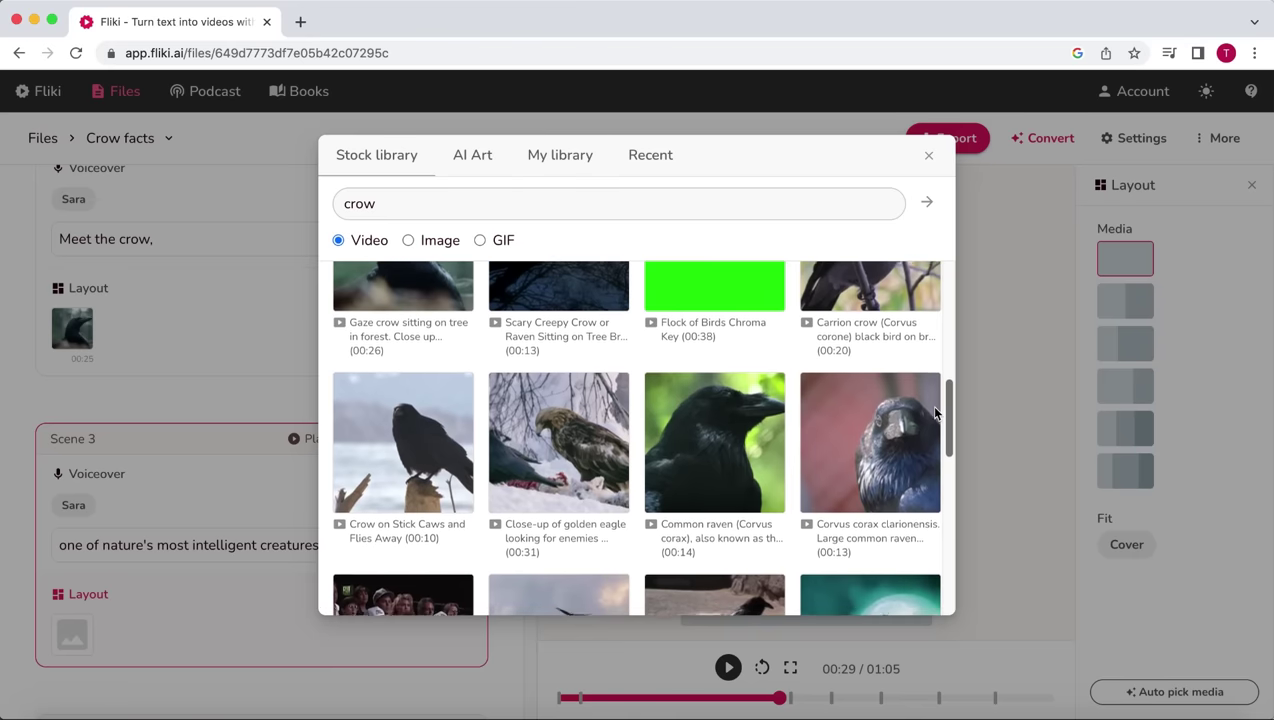
scroll(930, 404, "up", 2)
scroll(930, 404, "down", 3)
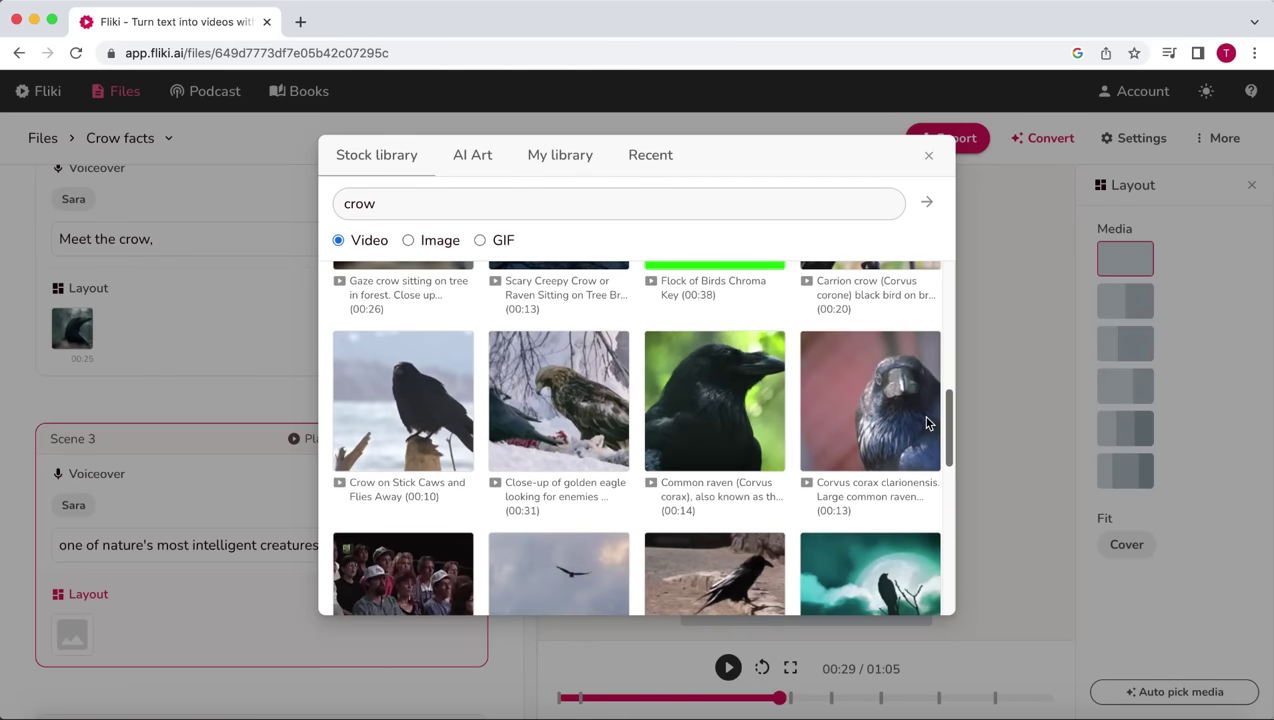
left_click(849, 402)
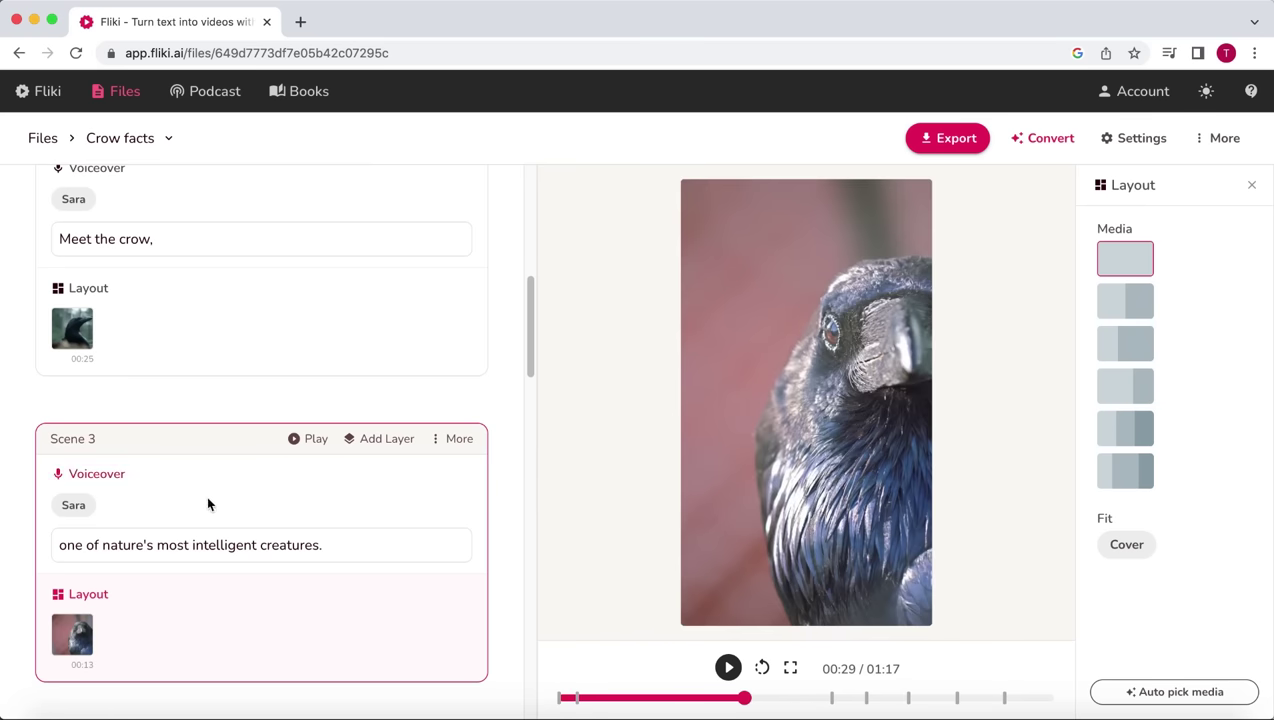
- Add a picture-in-picture '400 IQ' GIF, found by searching 'intelligent', to Scene 3
left_click(362, 441)
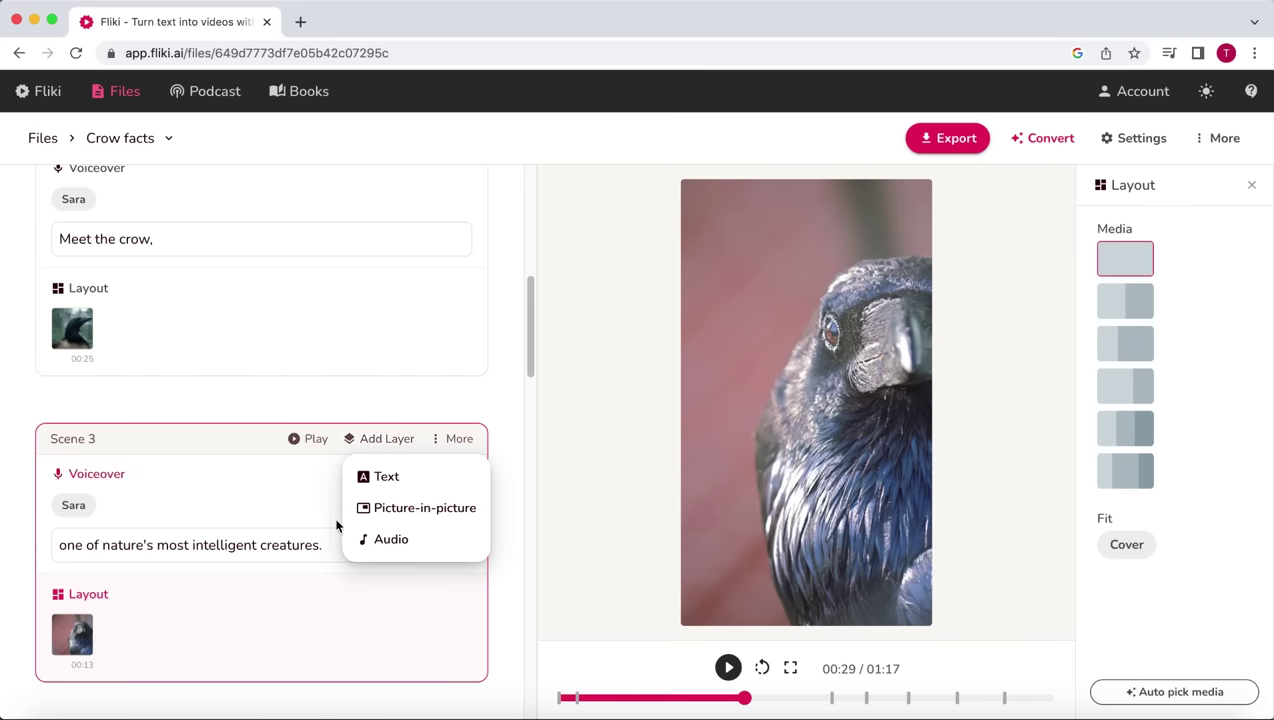
left_click(398, 510)
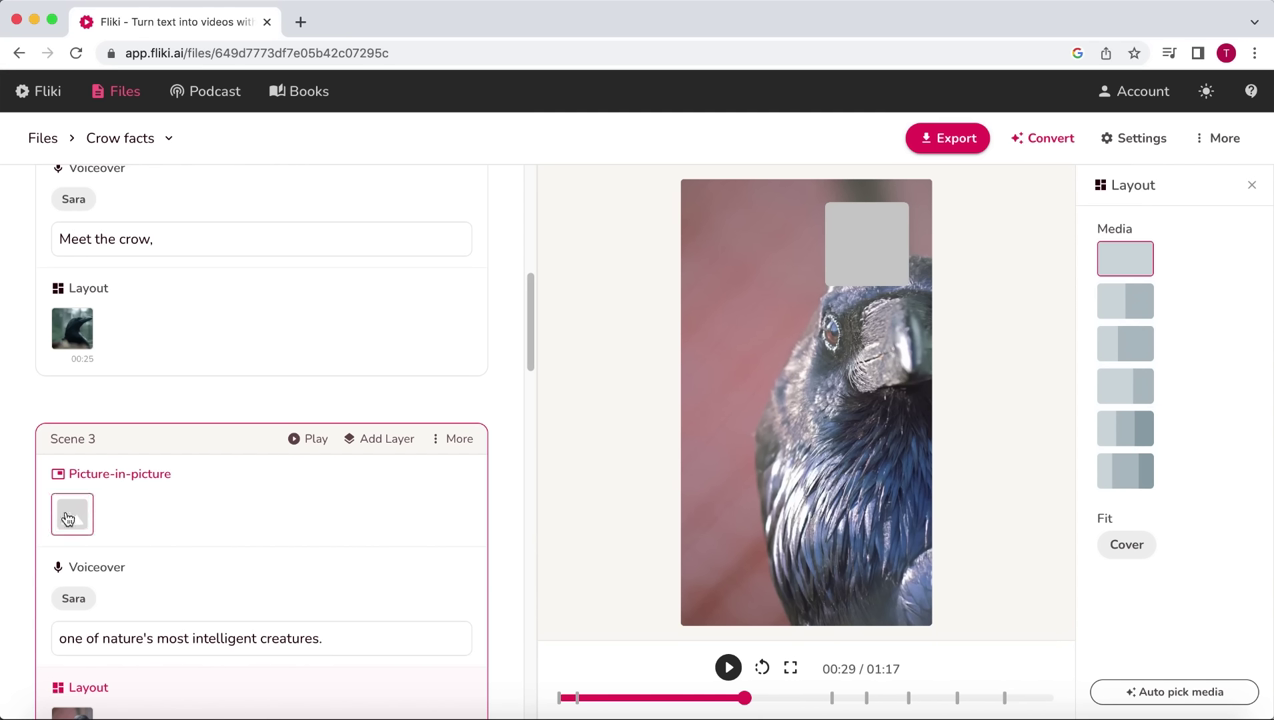
left_click(71, 515)
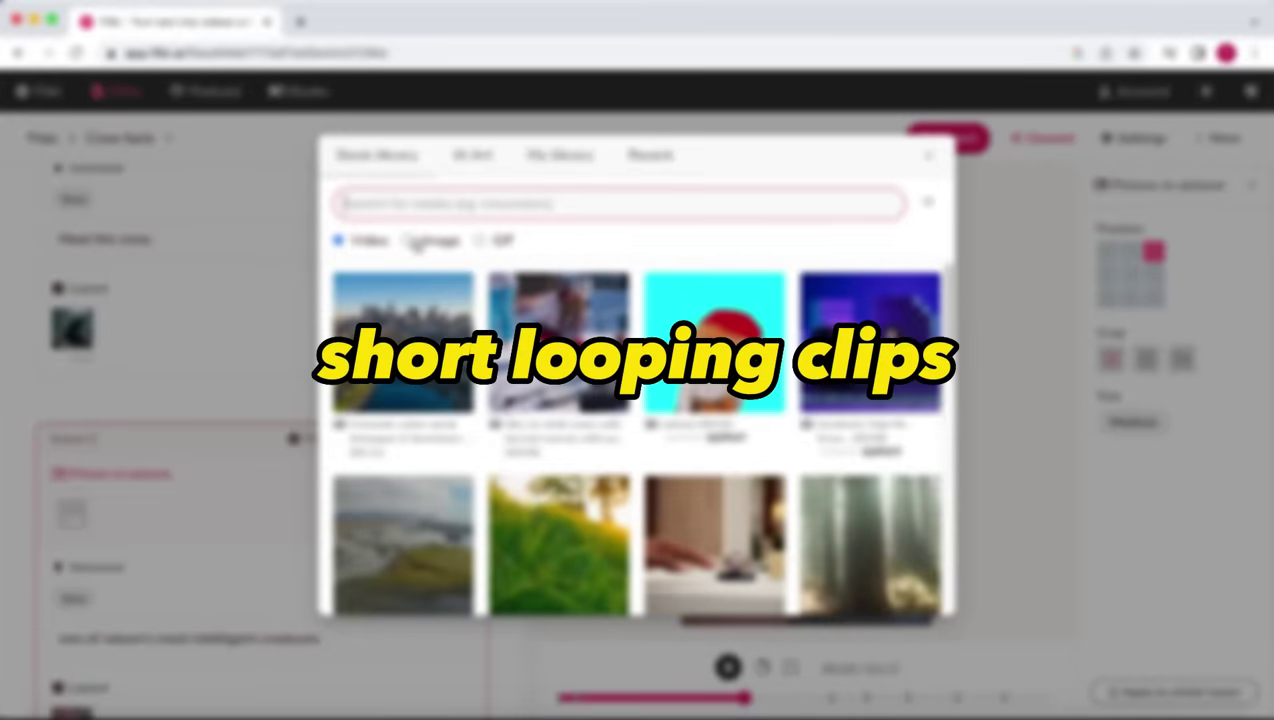
left_click(410, 242)
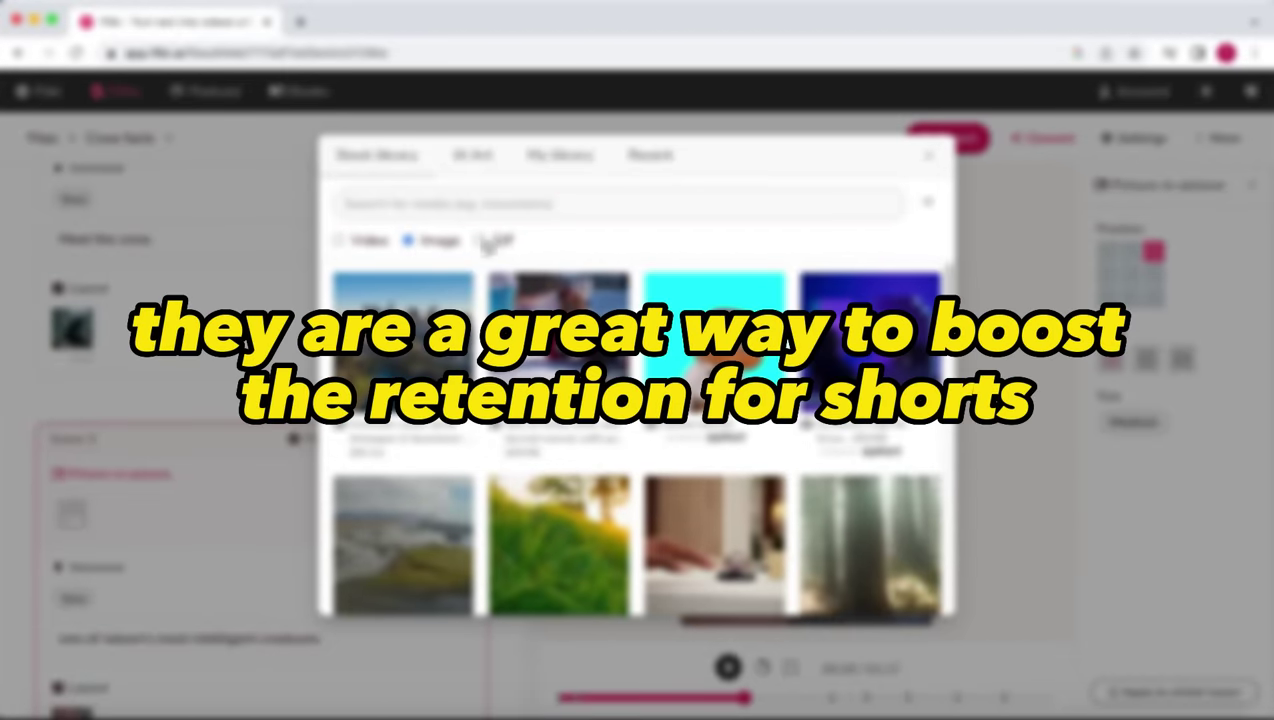
left_click(480, 203)
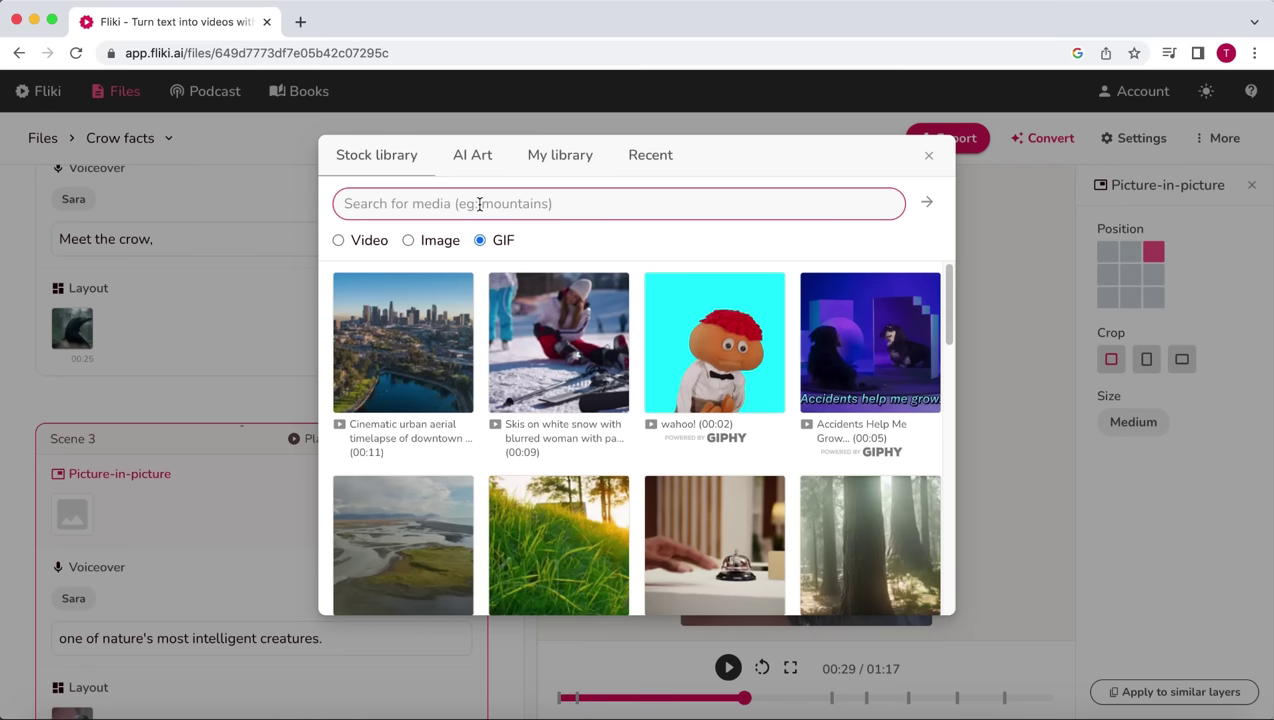
type("intelligent")
key("Return")
mouse_move(950, 313)
left_mouse_down()
mouse_move(938, 478)
mouse_move(944, 365)
left_mouse_up()
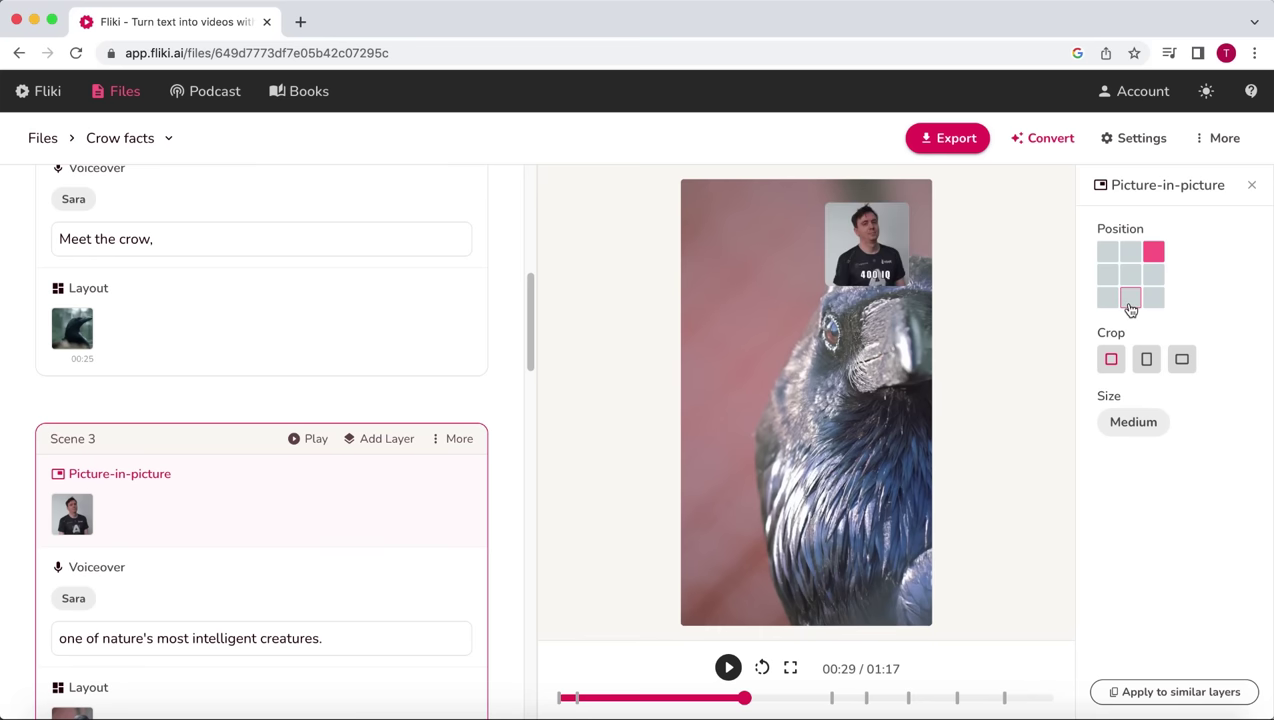
- Place the picture-in-picture GIF at bottom centre and make it Large
left_click(1130, 300)
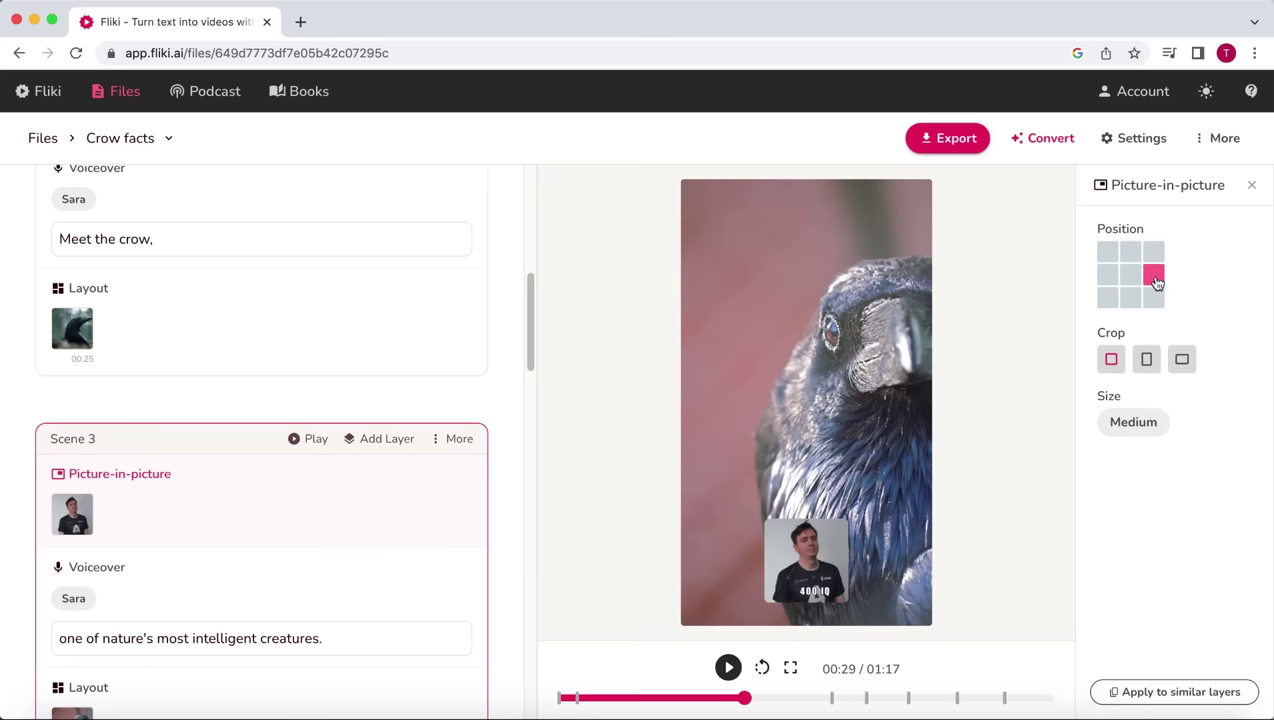
left_click(1107, 275)
left_click(1130, 252)
left_click(1130, 298)
left_click(1133, 421)
left_click(1127, 520)
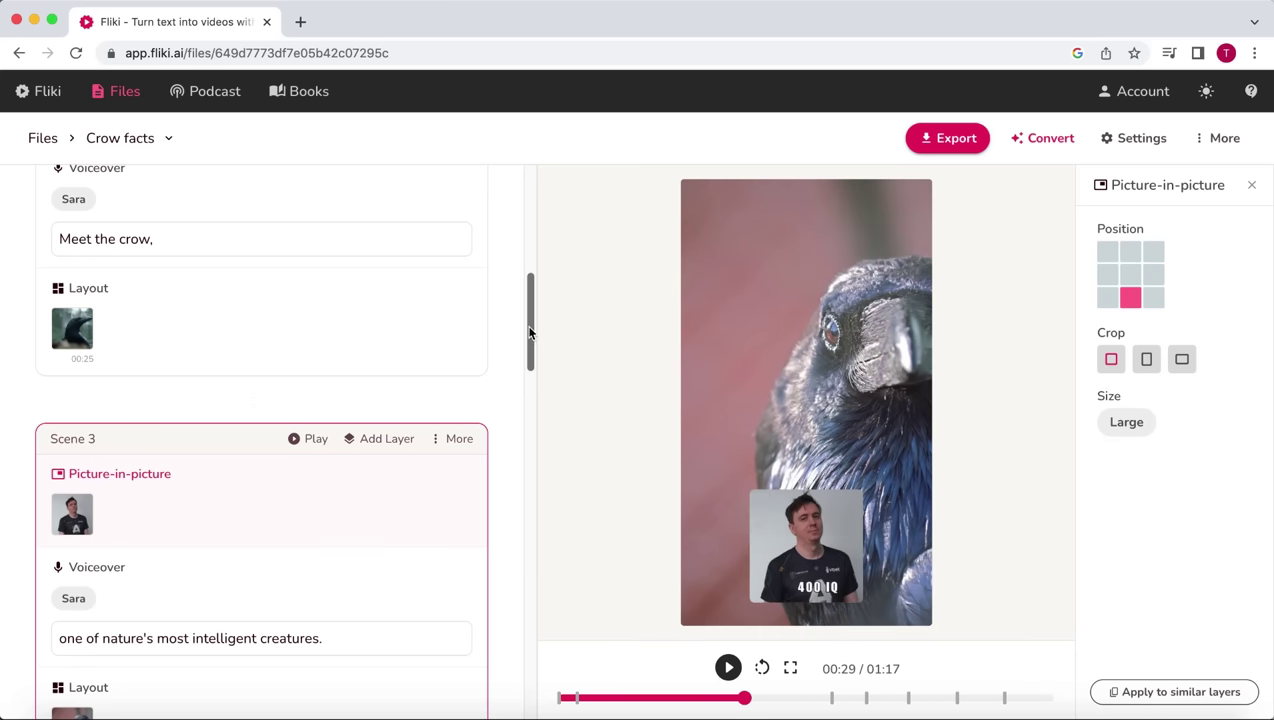
left_click_drag(530, 333, 529, 425)
left_click_drag(396, 391, 398, 410)
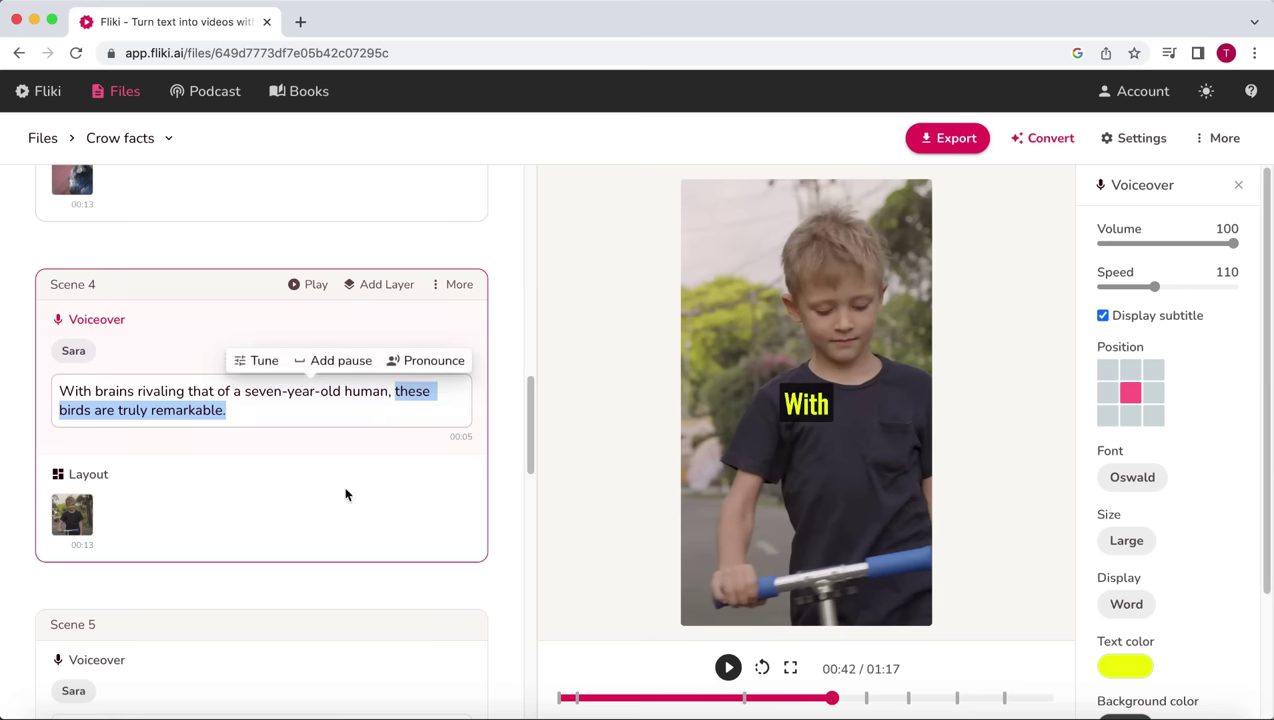
- Move the sentence 'these birds are truly remarkable.' from Scene 4 into the empty Scene 5
scroll(336, 447, "down", 1)
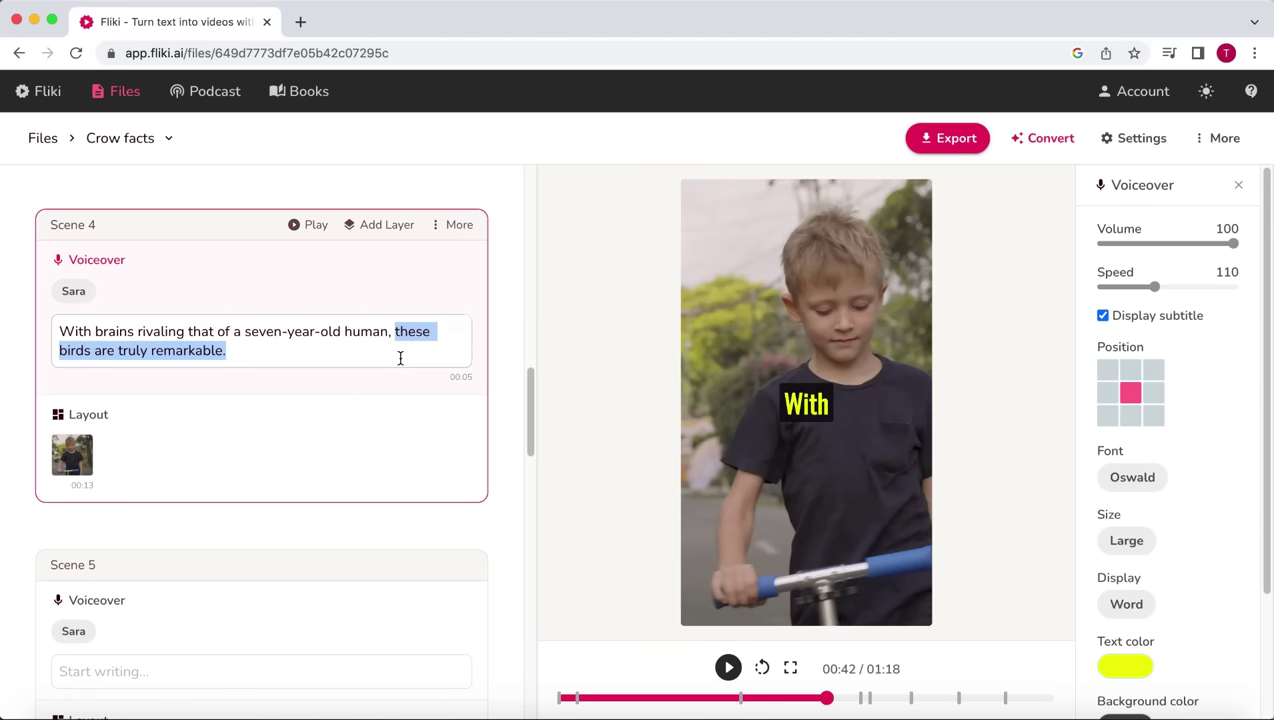
key("ctrl+x")
left_click(256, 652)
key("ctrl+v")
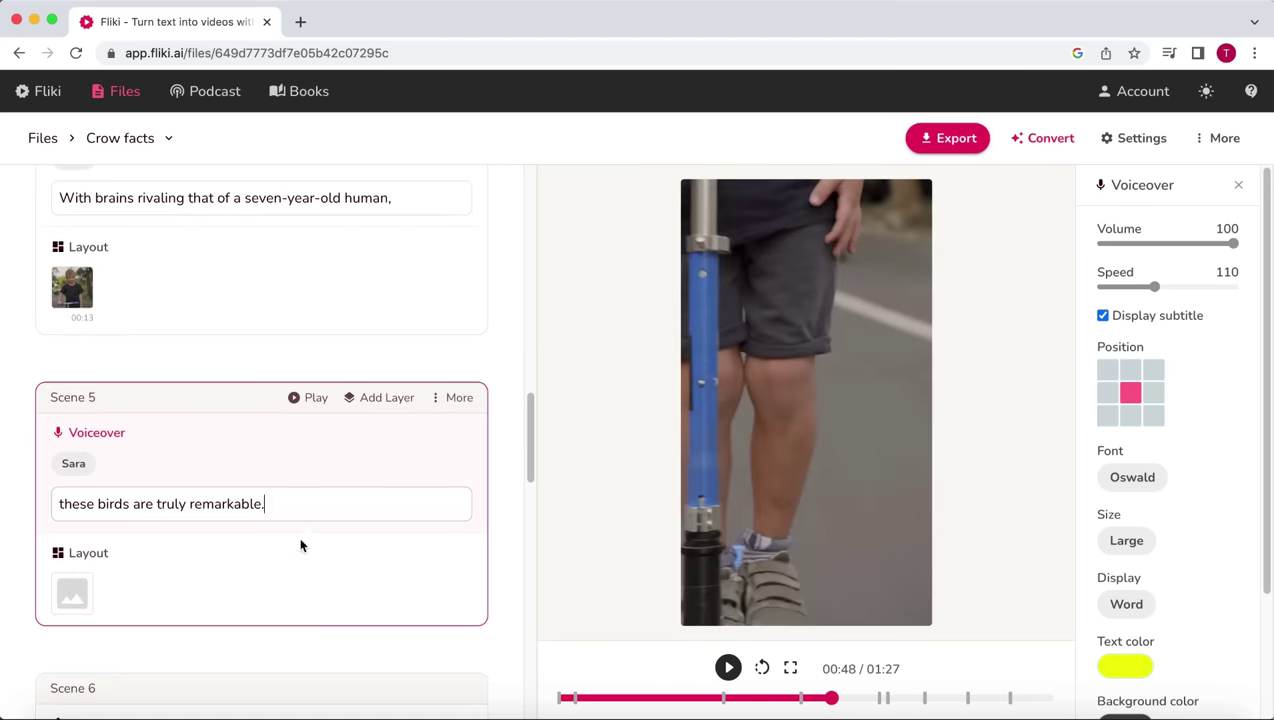
- Search Scene 5's media library for 'cr', then bring up Scene 11's voice choices
left_click(72, 594)
type("cr")
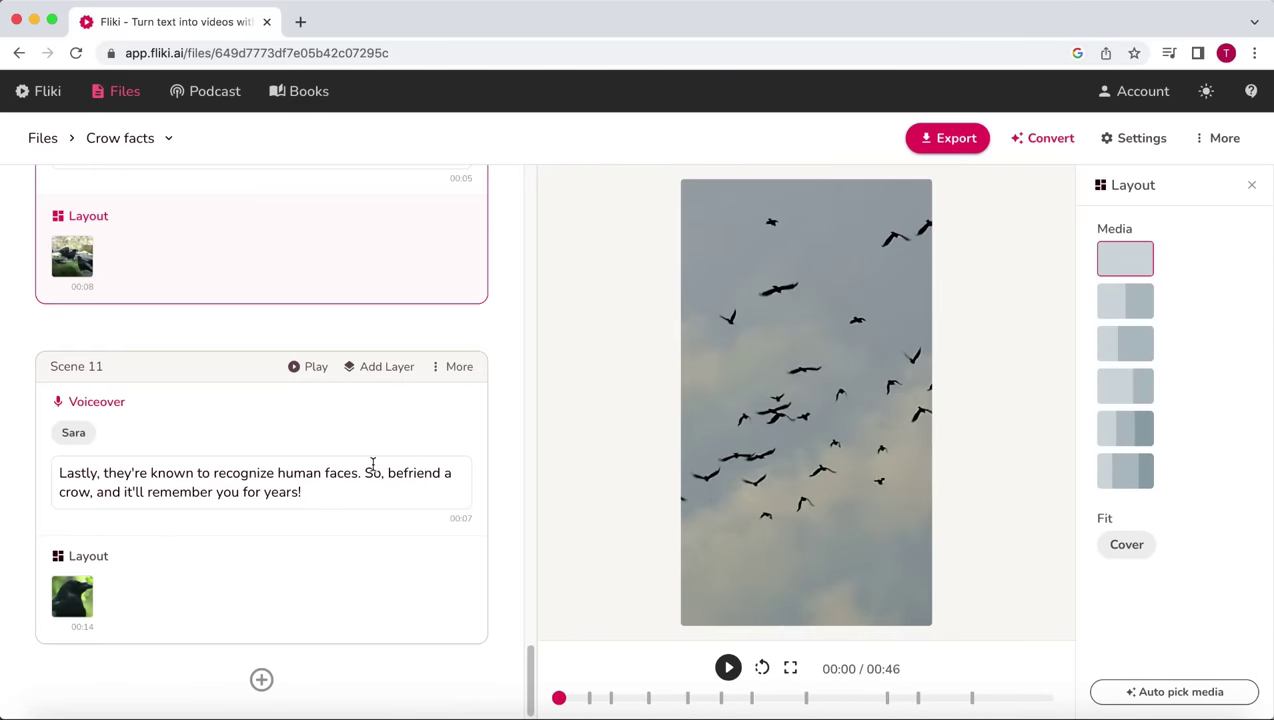
left_click(72, 435)
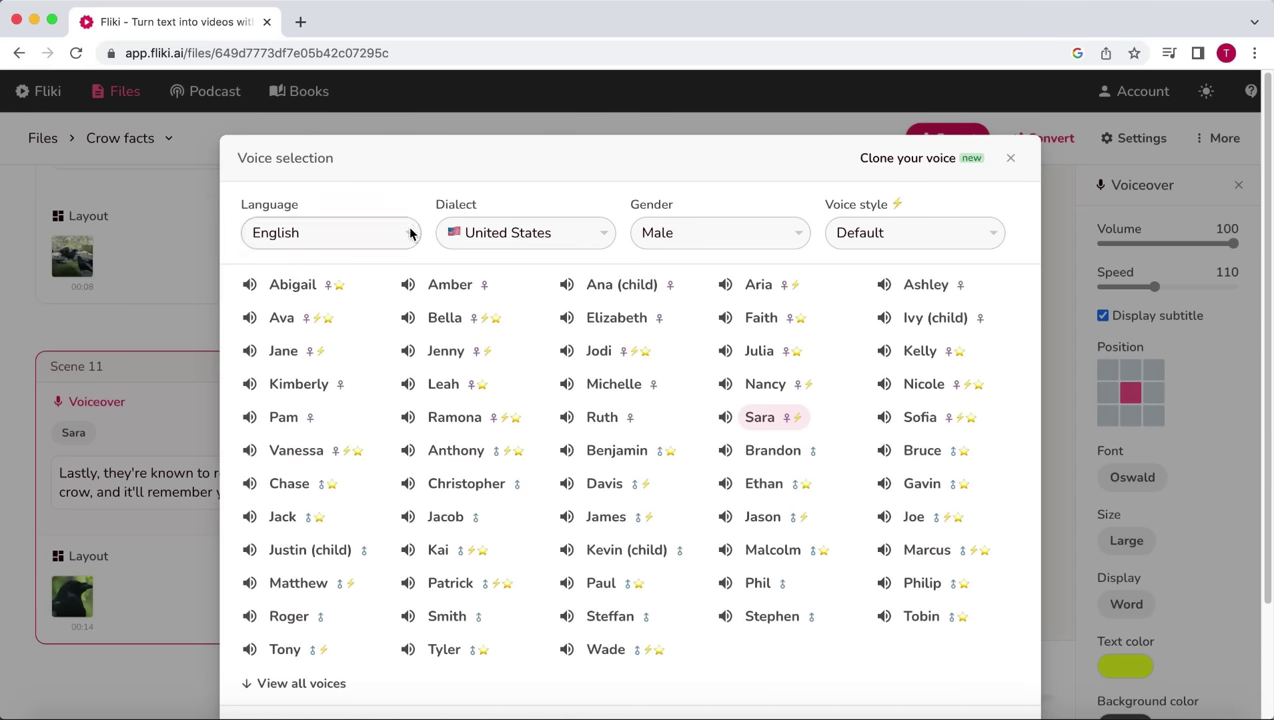
- Keep English, pick the United Kingdom dialect, and apply the Jarvis voice to all voiceovers
left_click(410, 233)
scroll(384, 270, "down", 2)
scroll(386, 270, "down", 10)
scroll(387, 270, "up", 10)
left_click(356, 327)
left_click(610, 236)
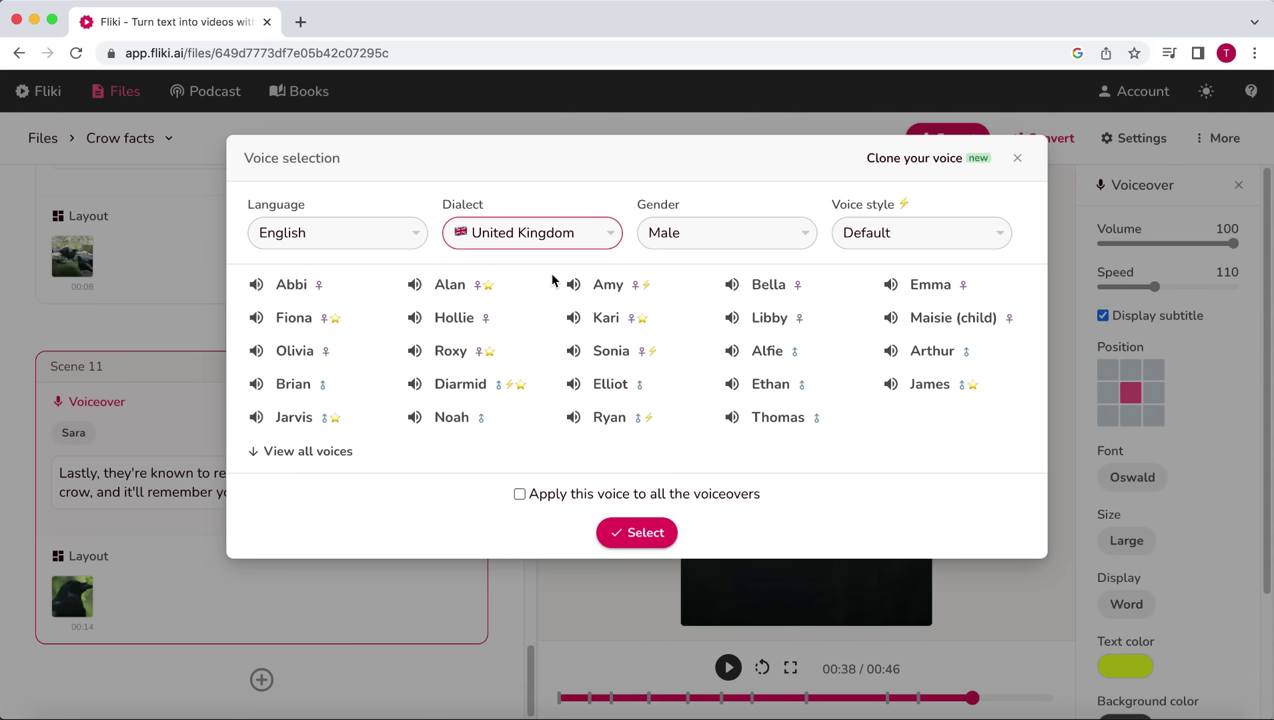
left_click(291, 427)
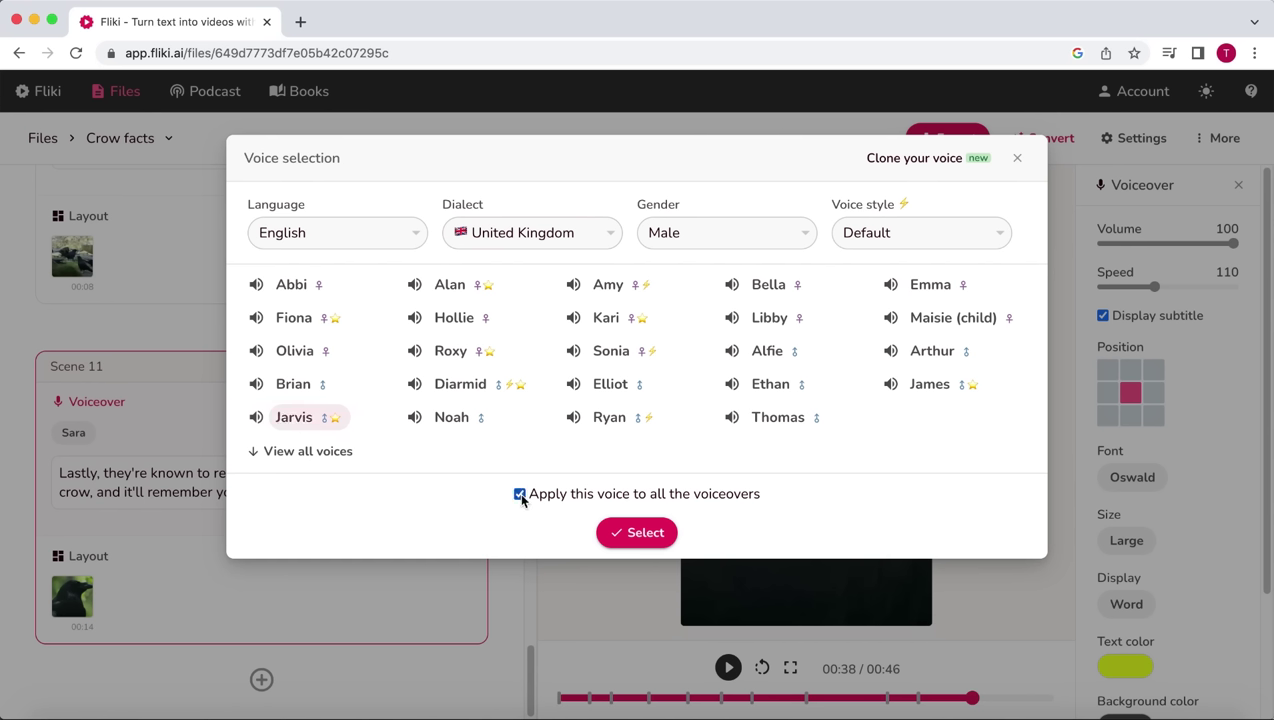
left_click(633, 532)
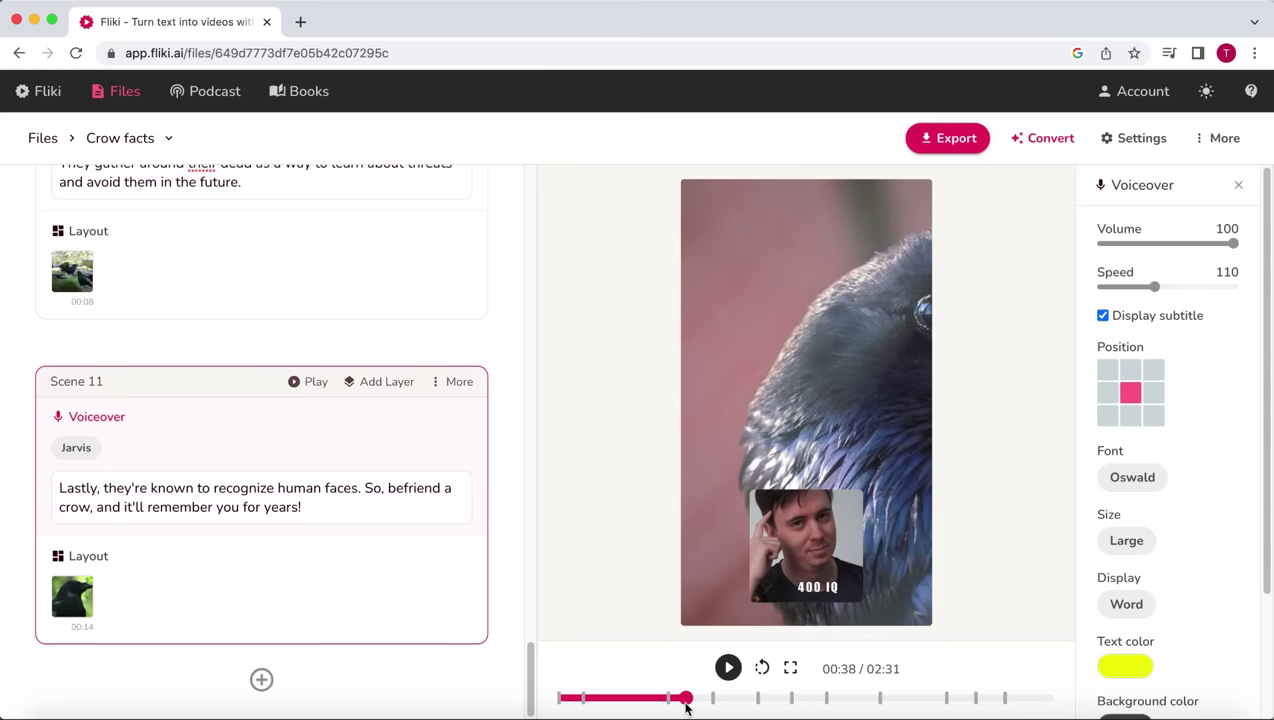
- Drag the timeline playhead back to 00:00 to replay the crow-facts preview from the start
left_click_drag(686, 707, 449, 686)
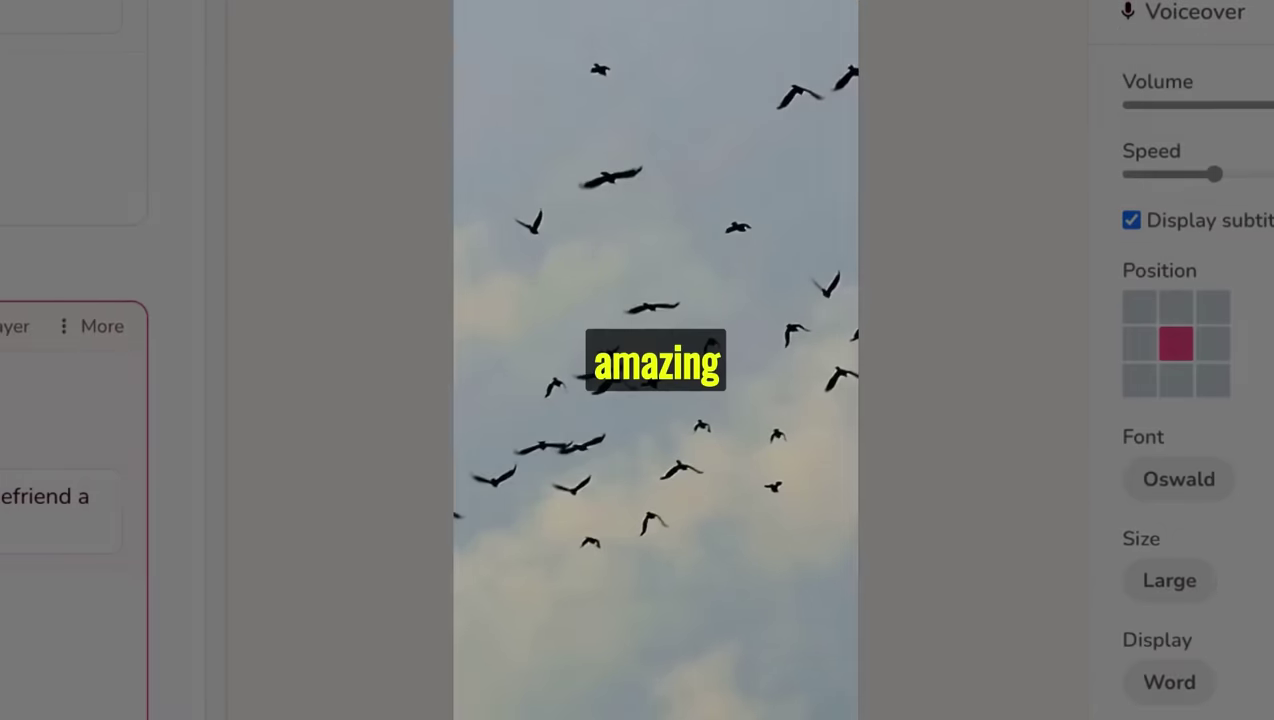